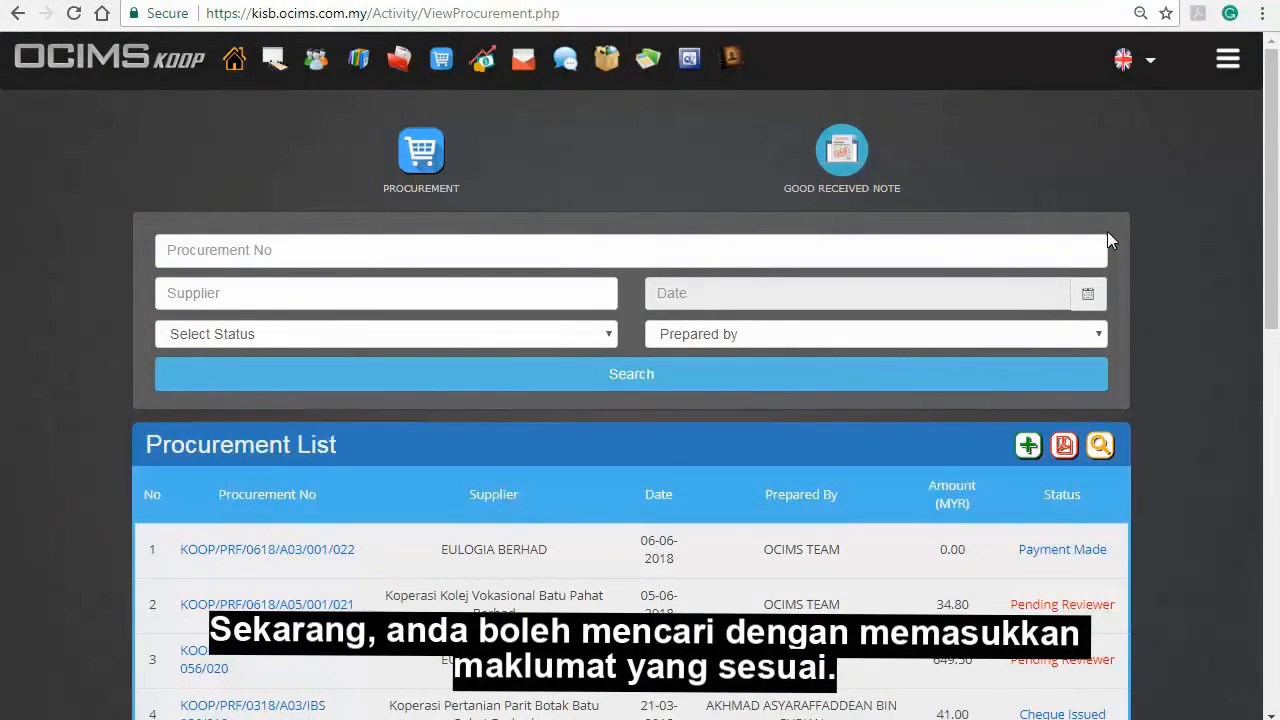
Search the procurement list for supplier EULOGIA BERHAD and open the PDF preview of the procurement list
click(469, 291)
text(EULOGIA BERHAD)
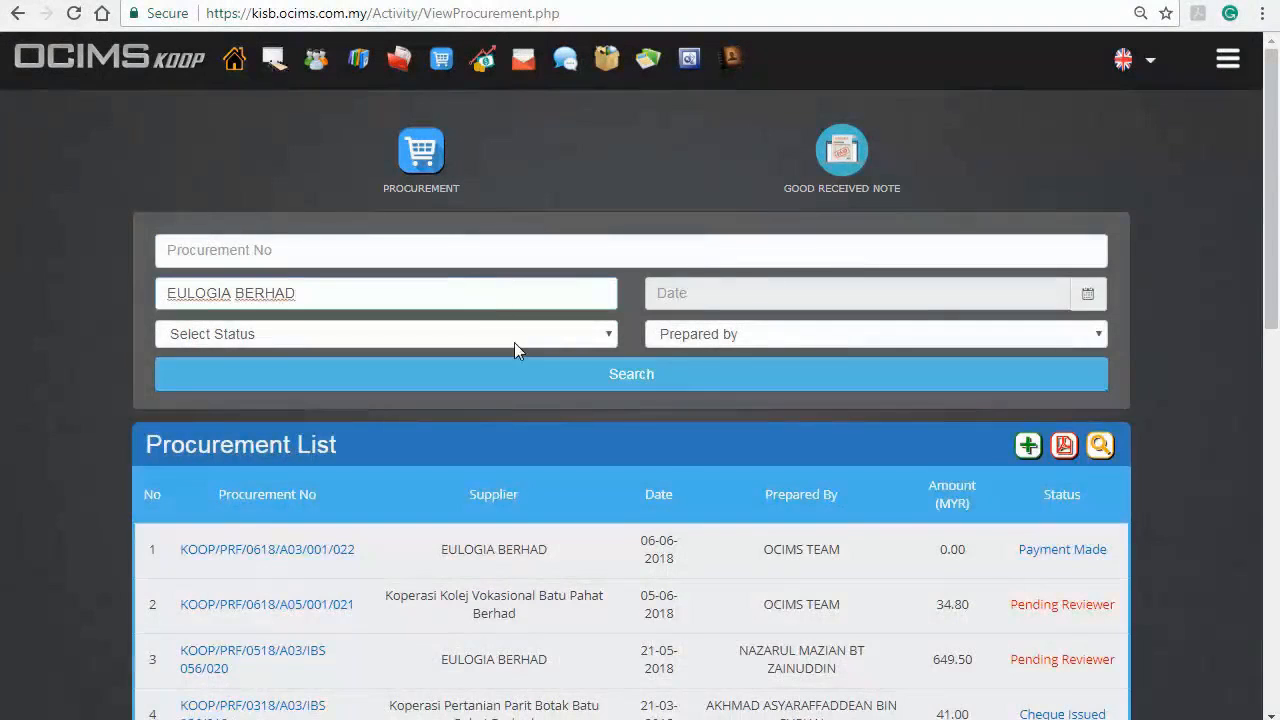
click(522, 376)
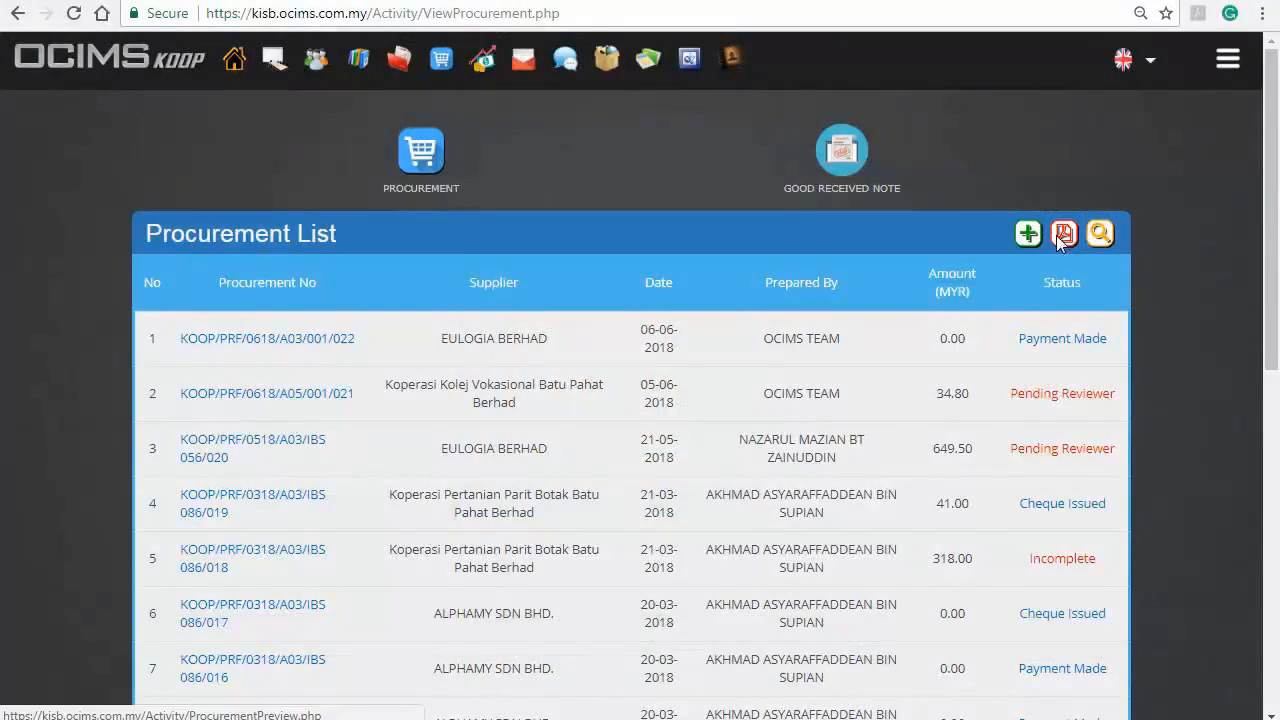
click(1056, 235)
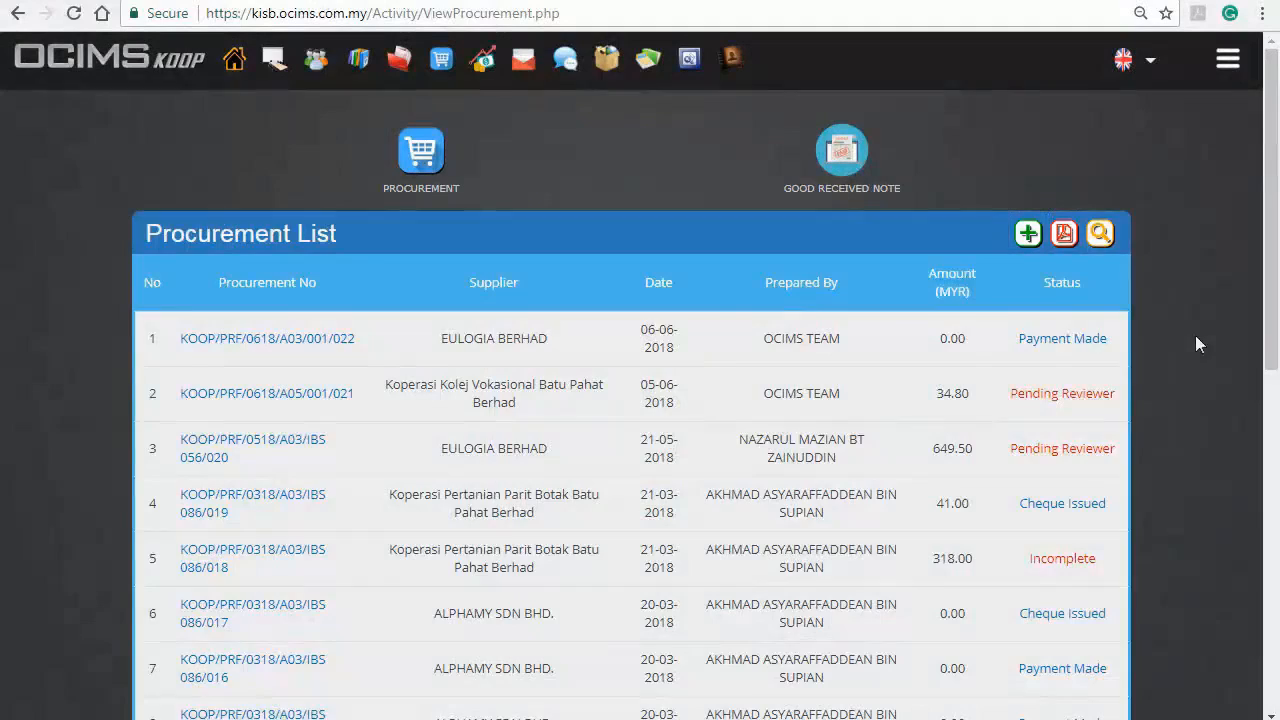
Start a new procurement form and select ALPHAMY SDN BHD. as the supplier
click(1024, 231)
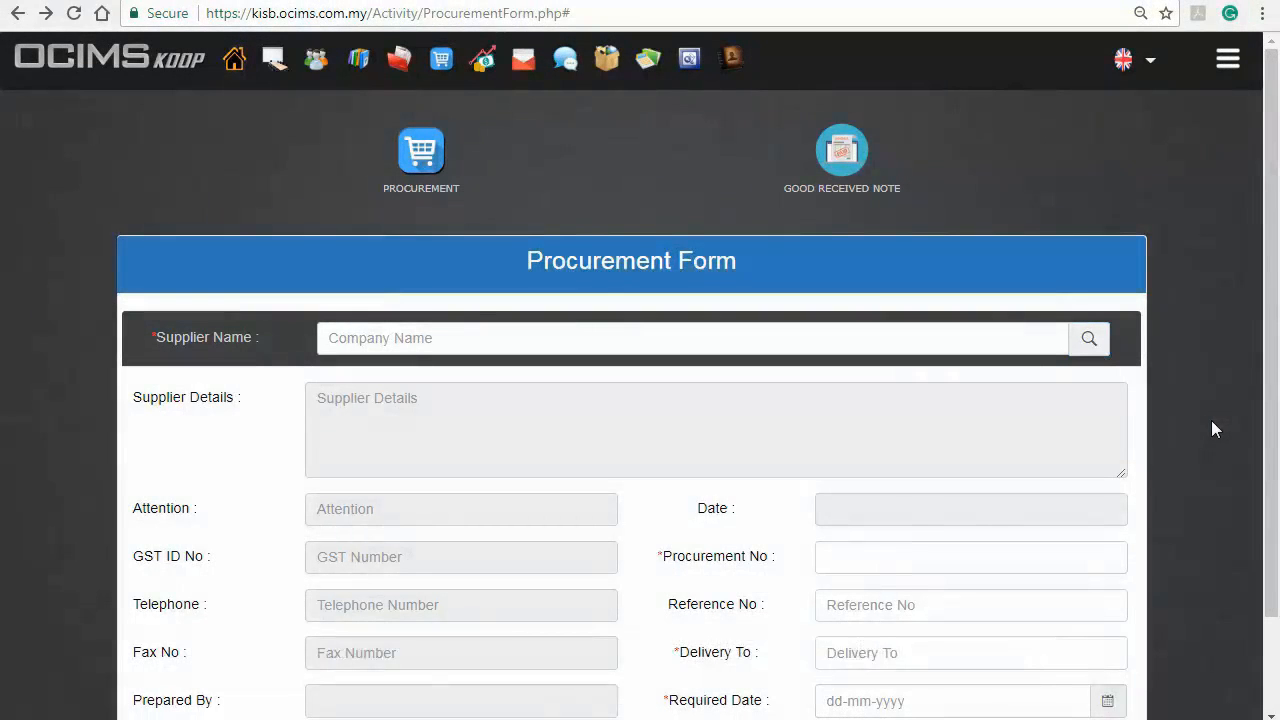
click(1089, 339)
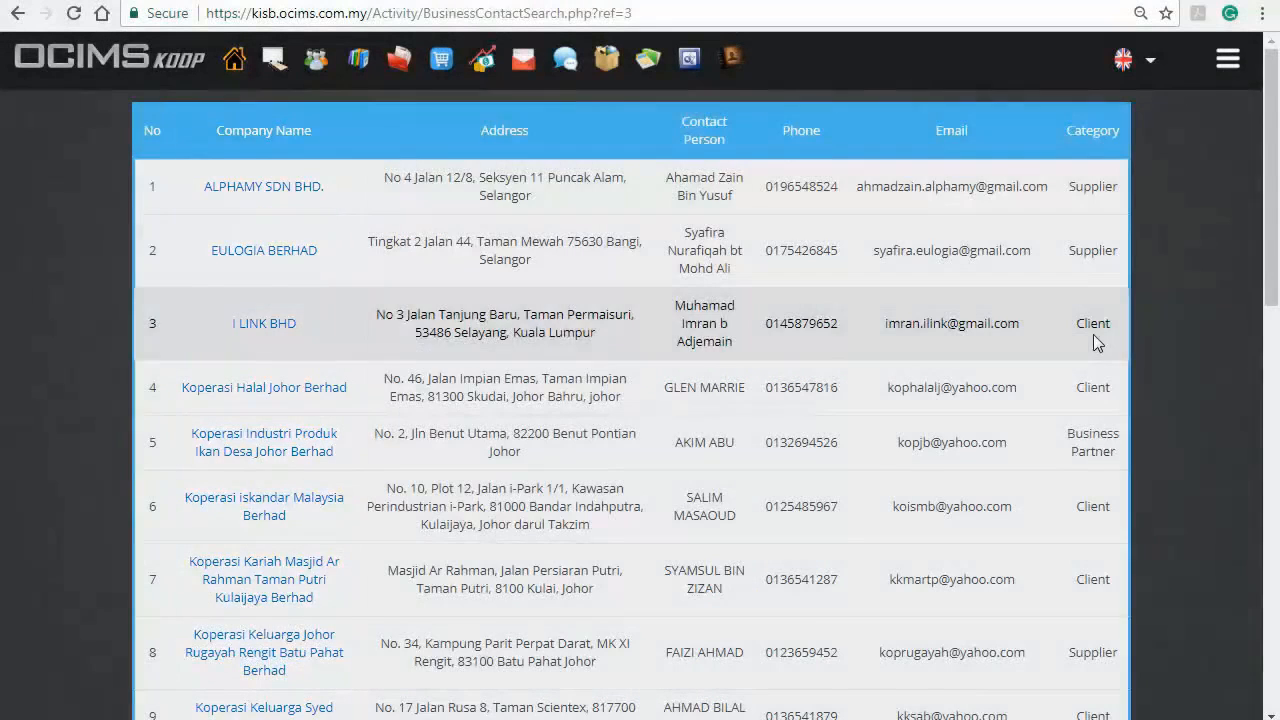
click(314, 190)
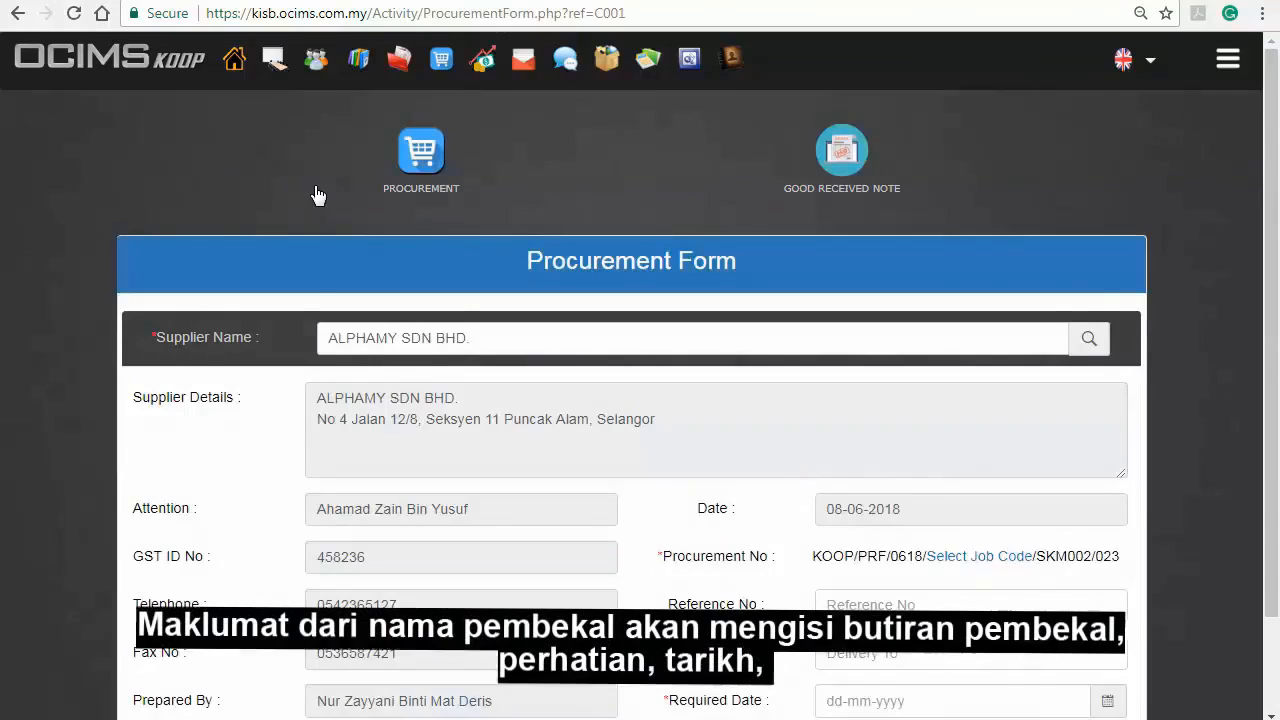
Assign job code A03, Penambahan Stock (Marketing), to the procurement number
scroll(318, 194, down, 2)
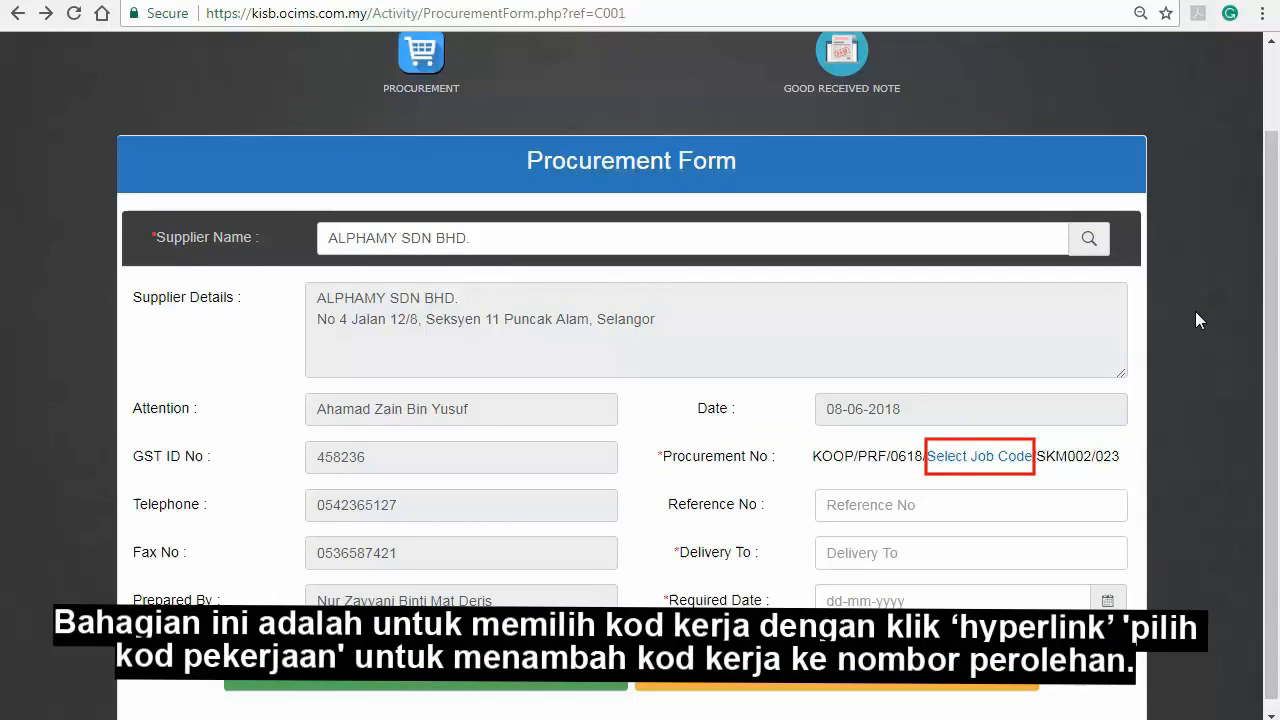
click(1022, 458)
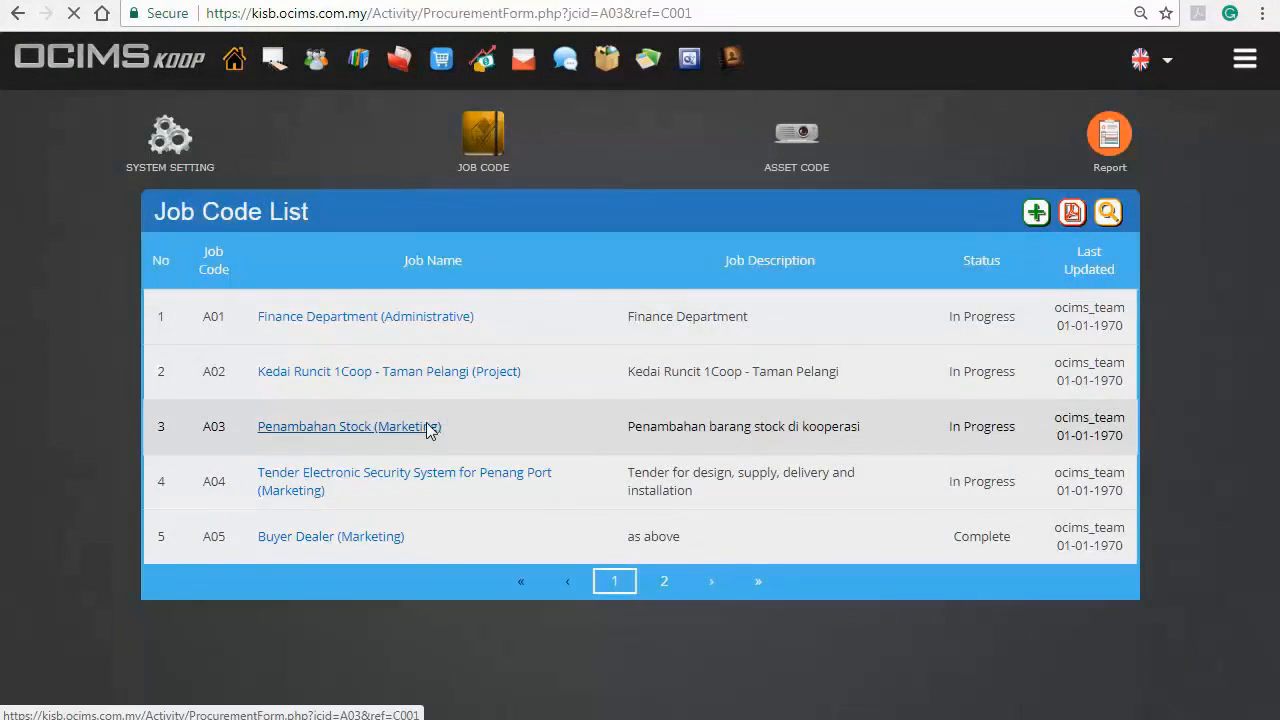
click(430, 424)
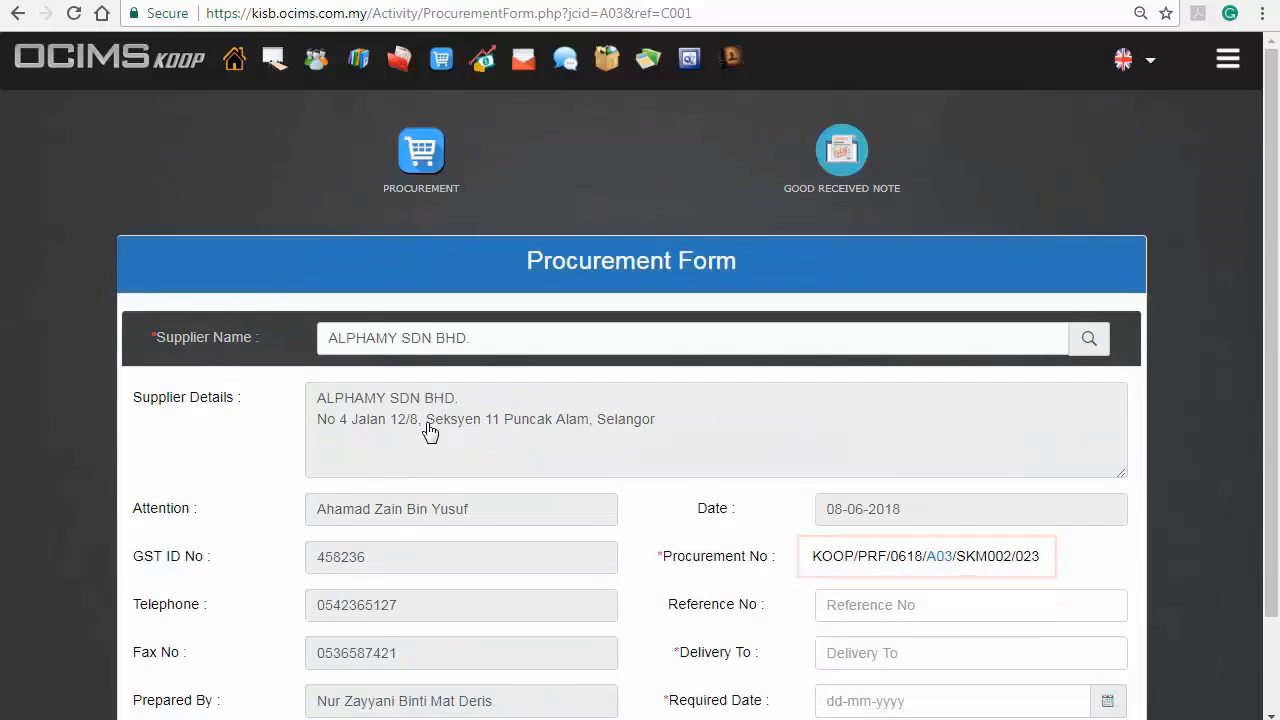
Enter reference number 023, the delivery recipient's name and required date 08-06-2018, and save the procurement form
scroll(1222, 446, down, 1)
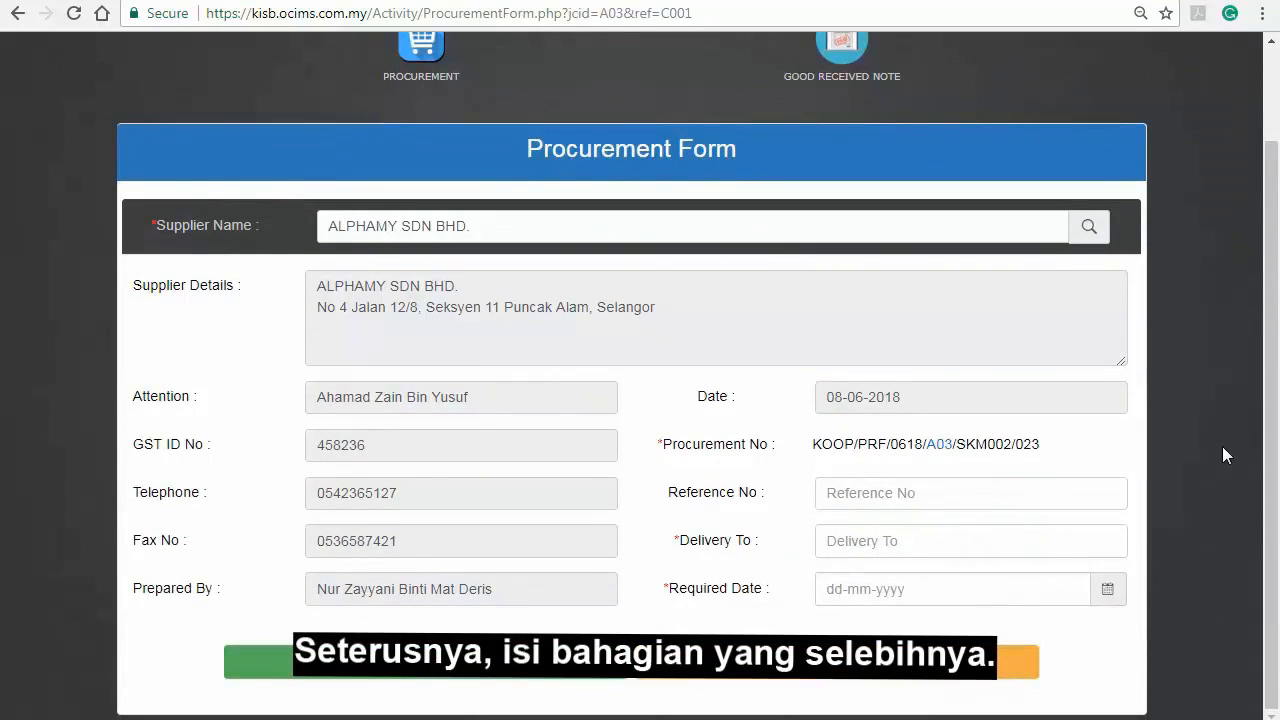
click(1104, 493)
text(023)
key(Tab)
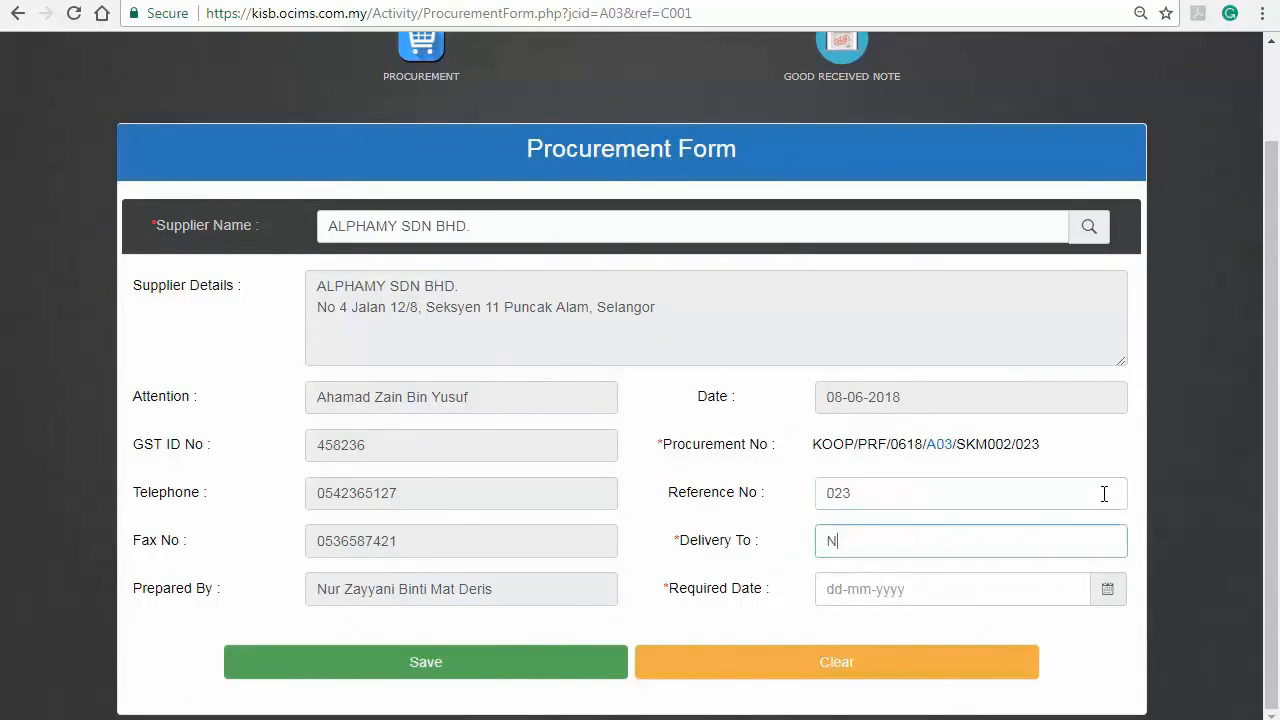
key(Tab)
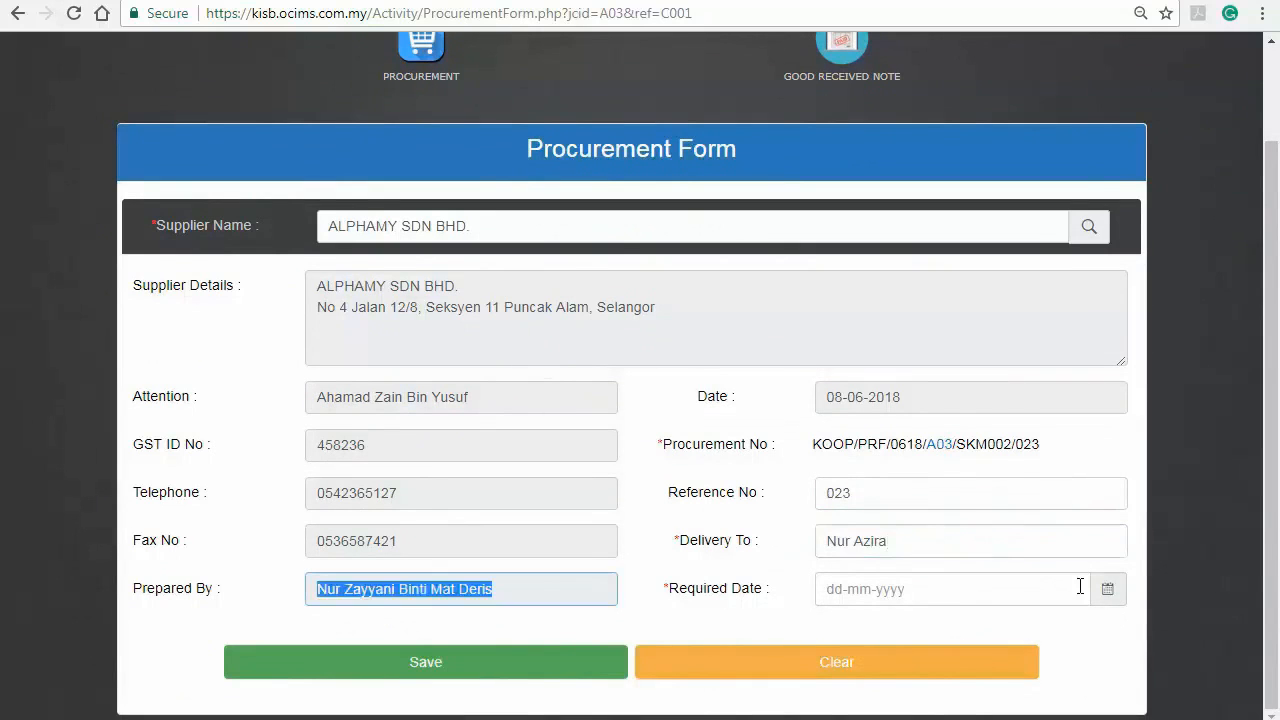
key(Tab)
click(963, 447)
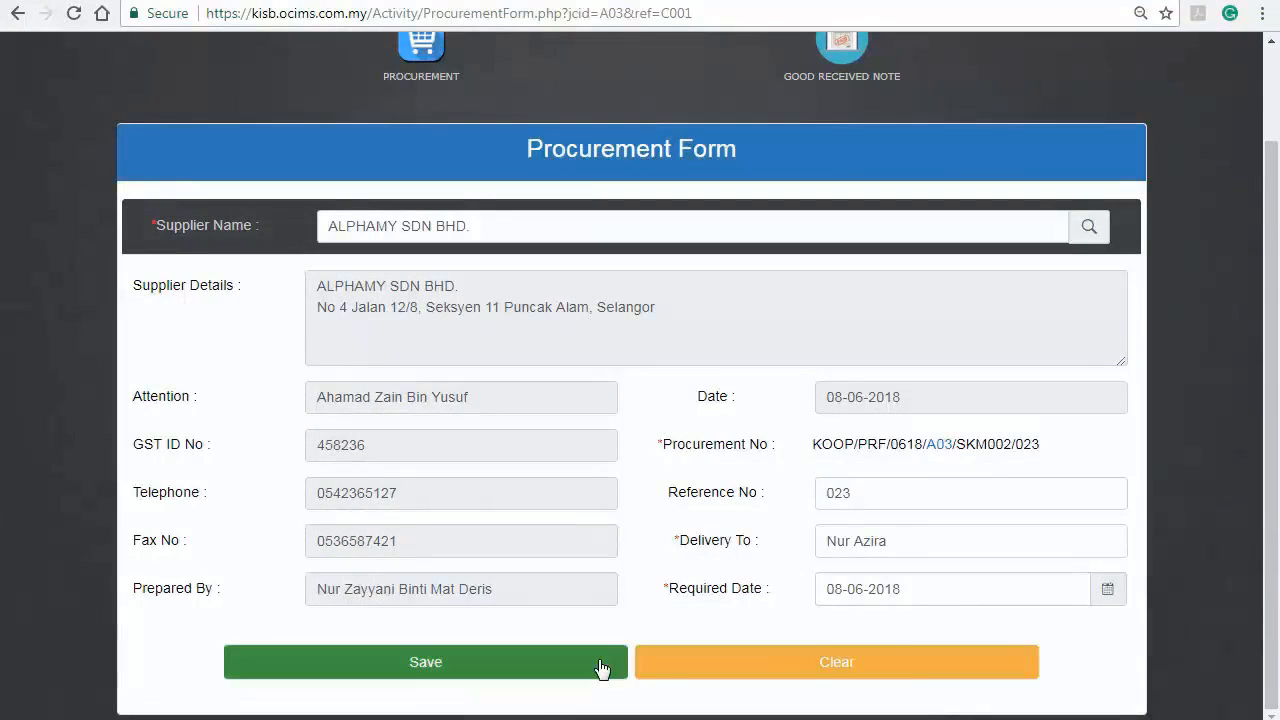
click(600, 668)
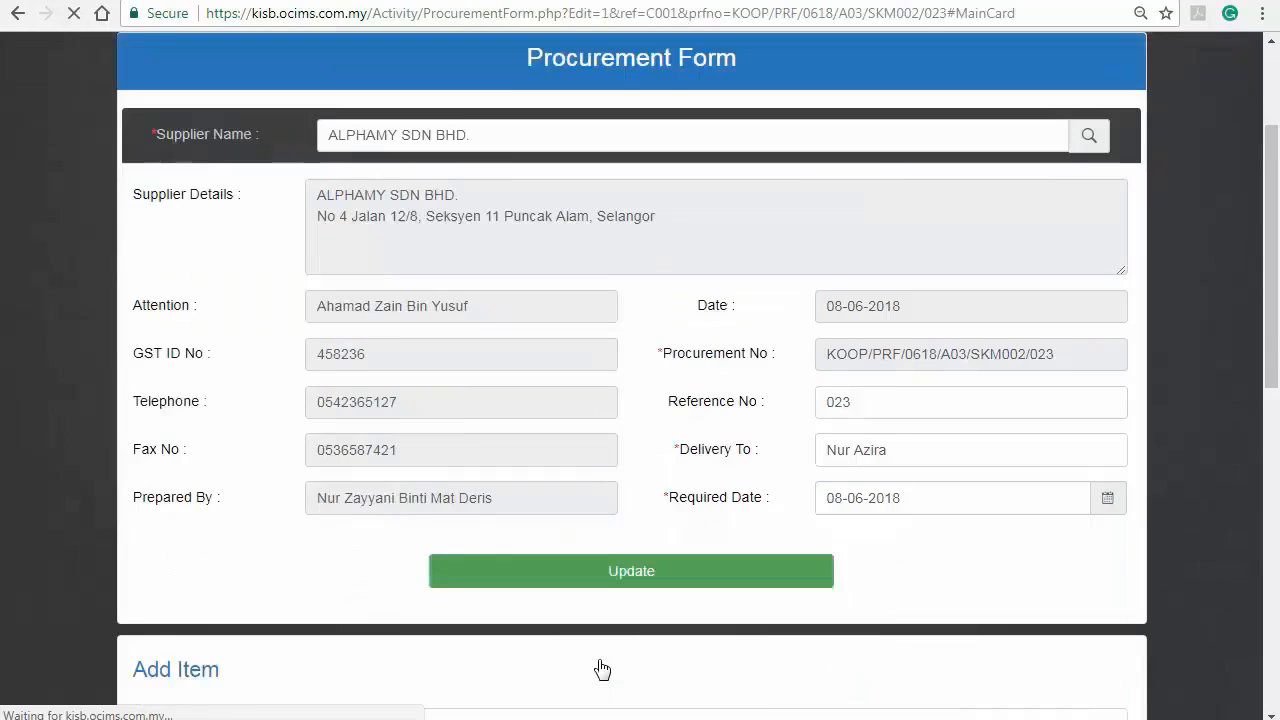
Add the item Lenovo Keyboard with quantity 4, unit price 34, currency Malaysia Ringgit and GST EP (0%)
scroll(1209, 422, down, 4)
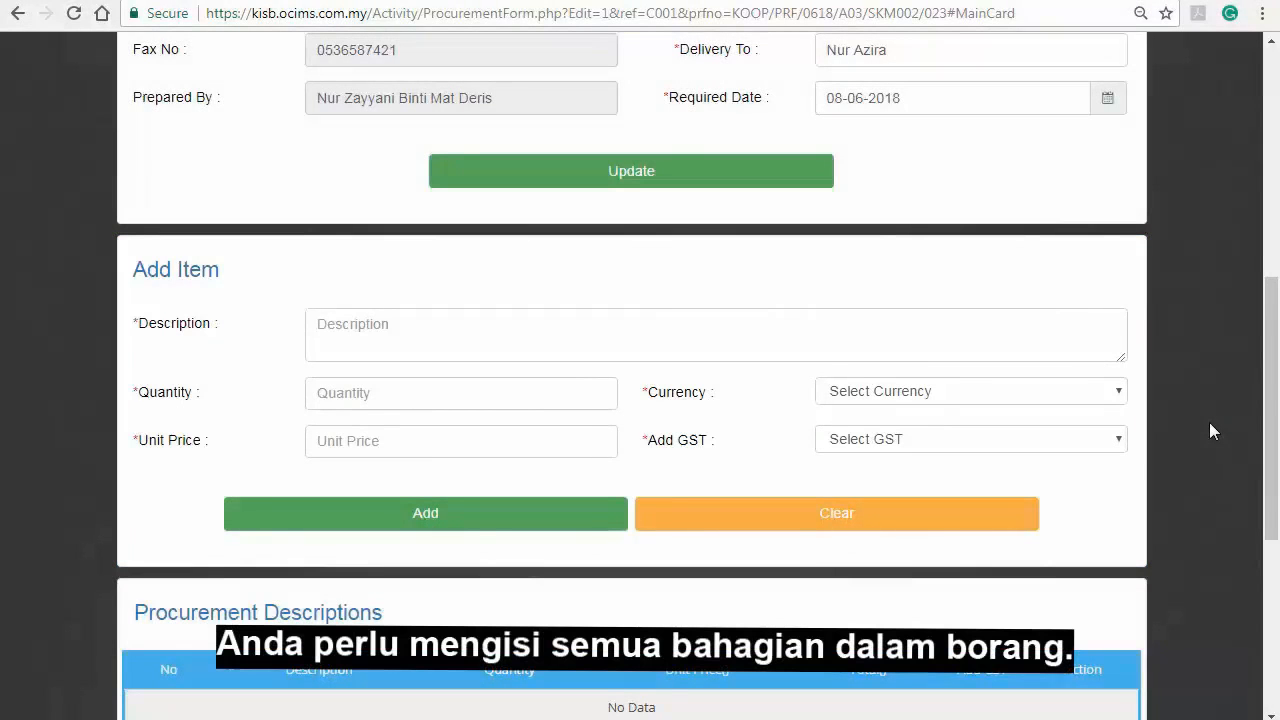
click(1024, 322)
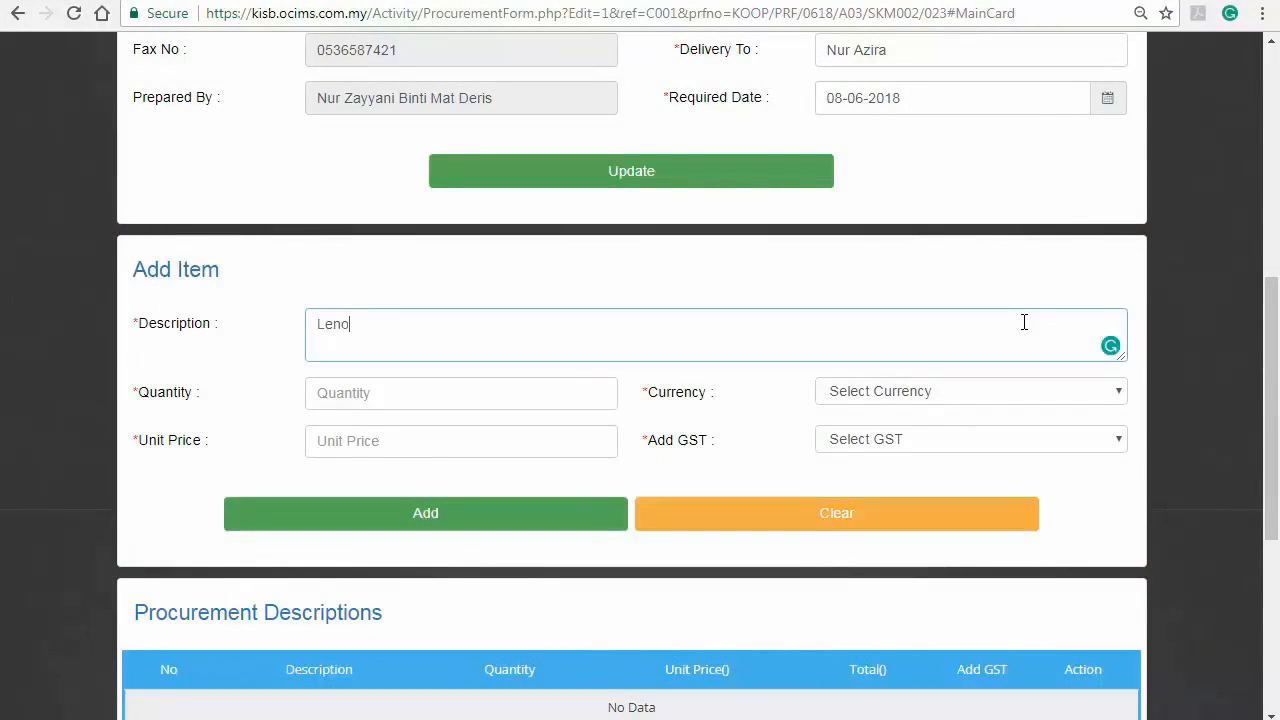
text(Lenovo Keyboard)
key(Tab)
text(4)
key(Tab)
click(1118, 390)
click(900, 46)
click(463, 441)
text(34)
click(960, 440)
click(886, 191)
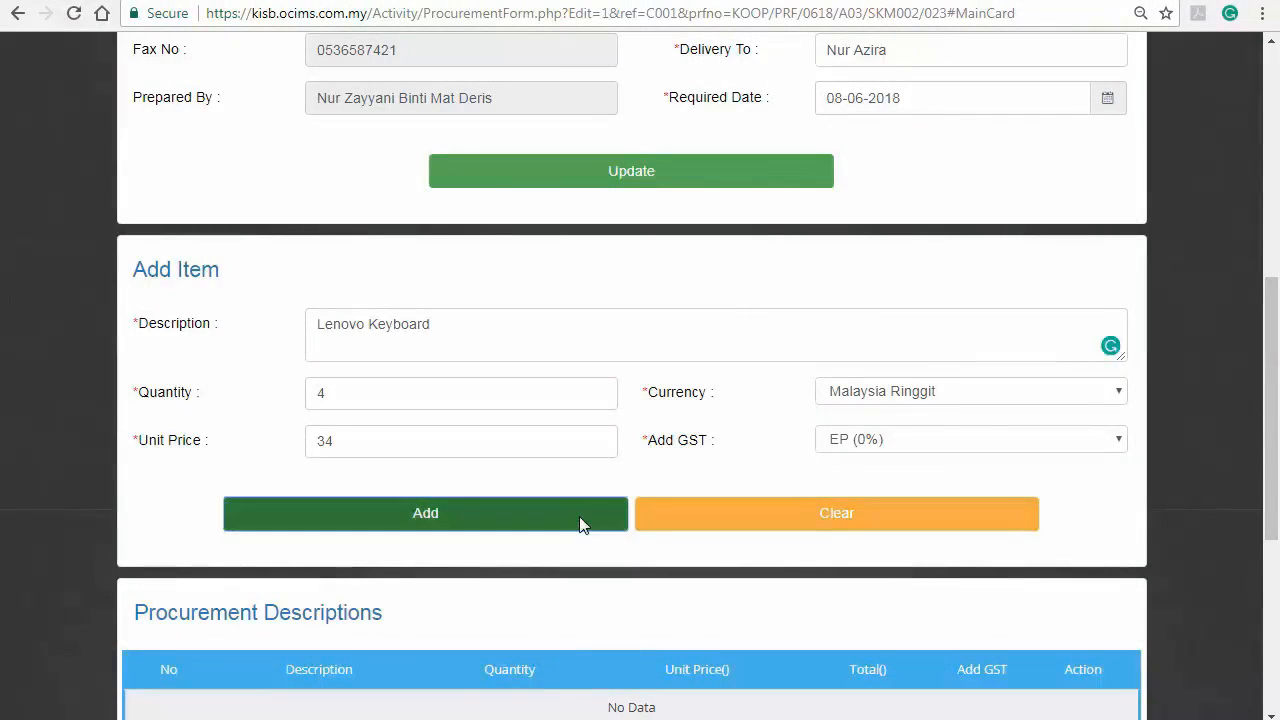
click(580, 518)
Edit the Lenovo Keyboard item in the procurement descriptions and update its quantity to 5
scroll(583, 524, down, 3)
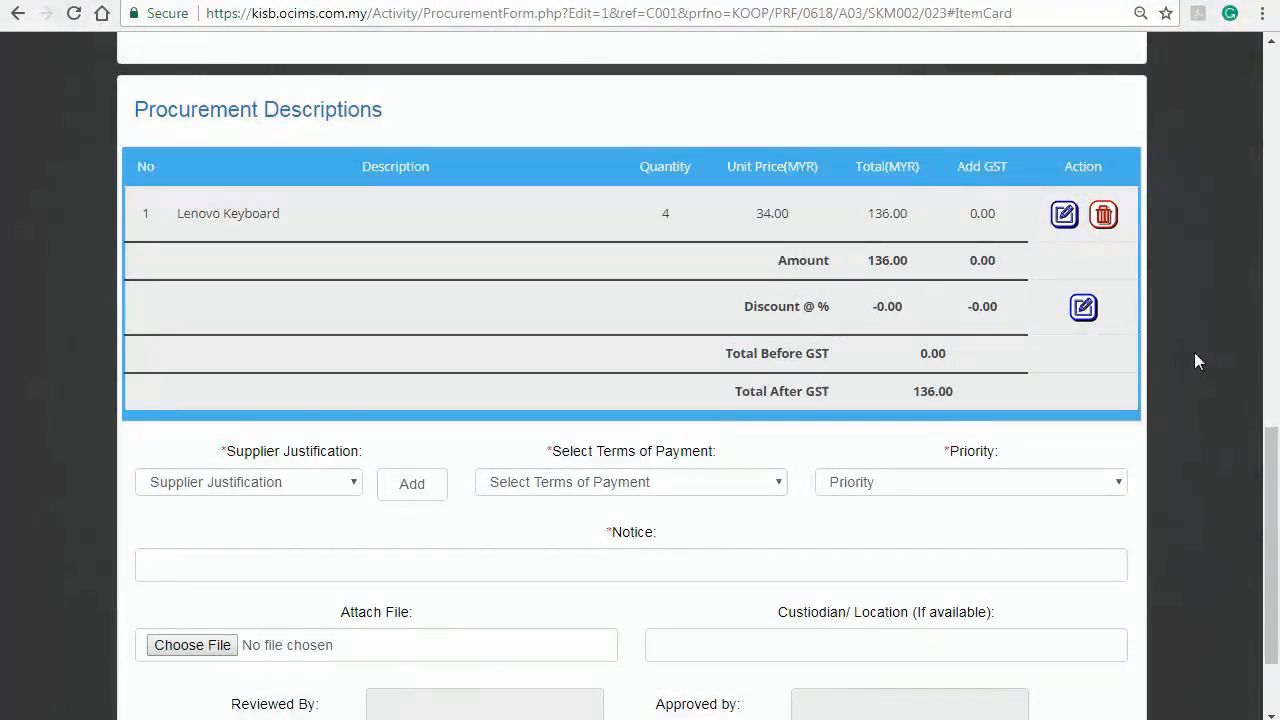
click(1063, 218)
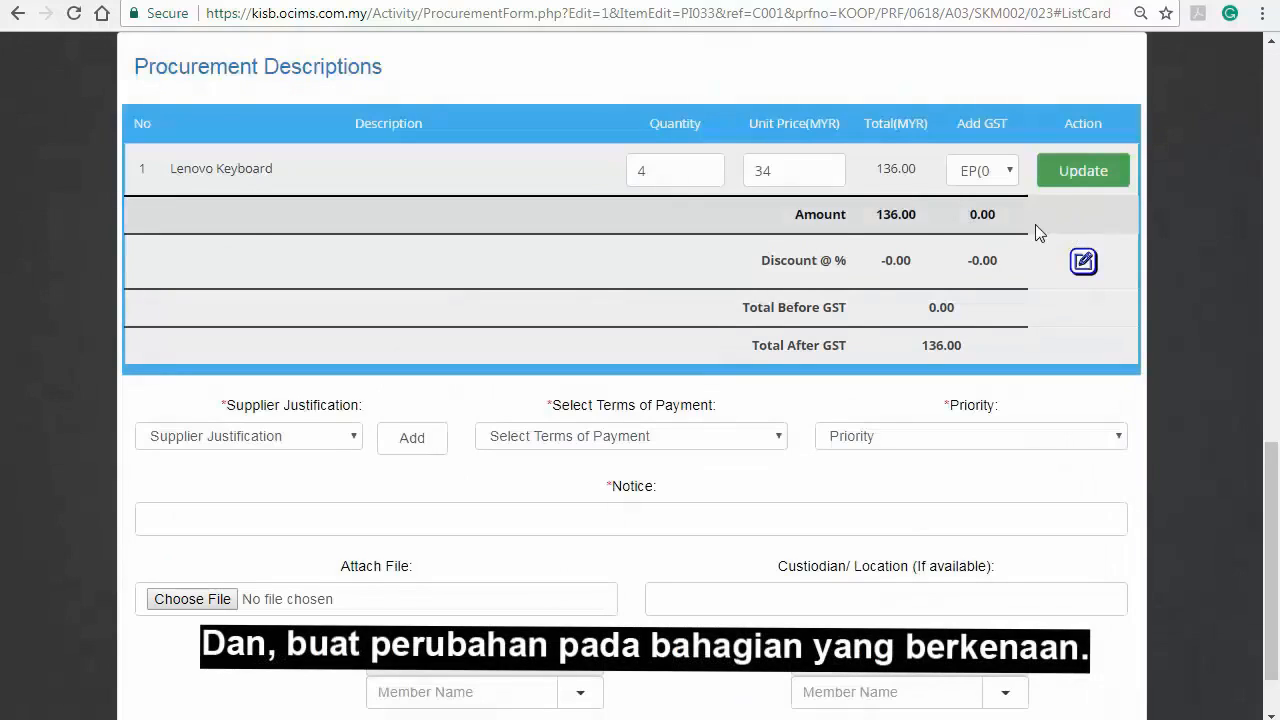
double_click(636, 170)
text(5)
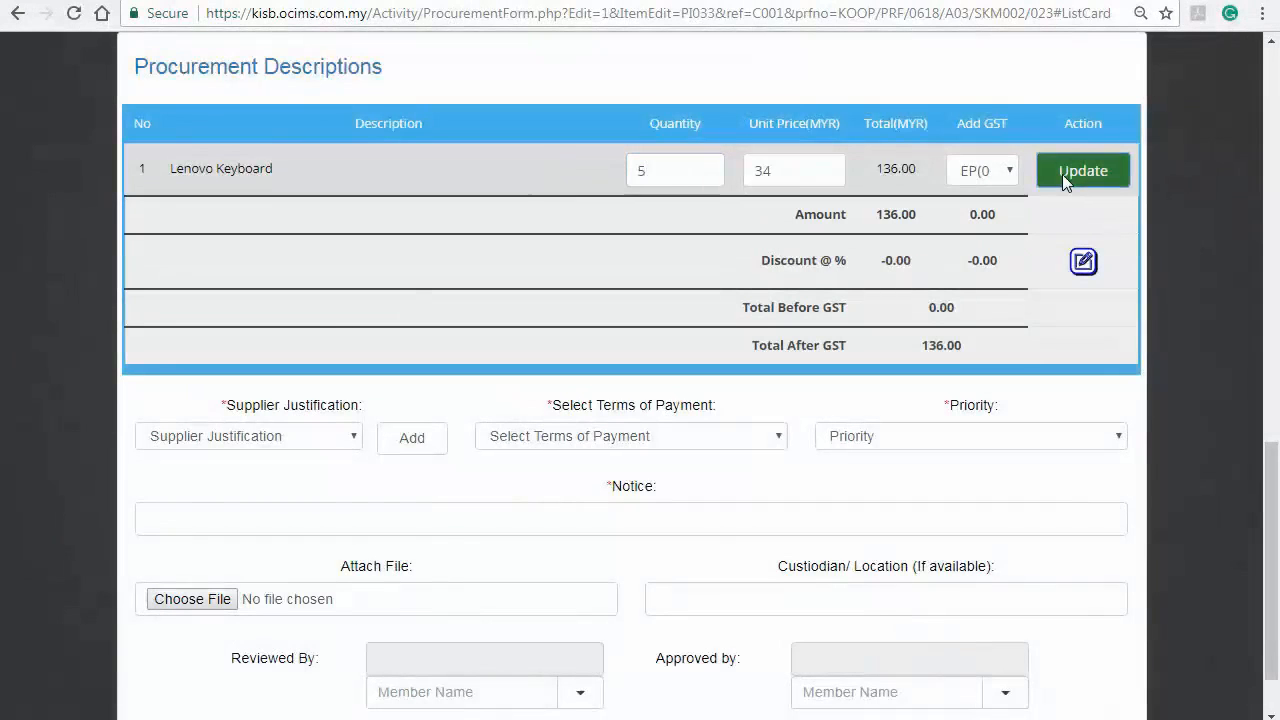
click(1062, 174)
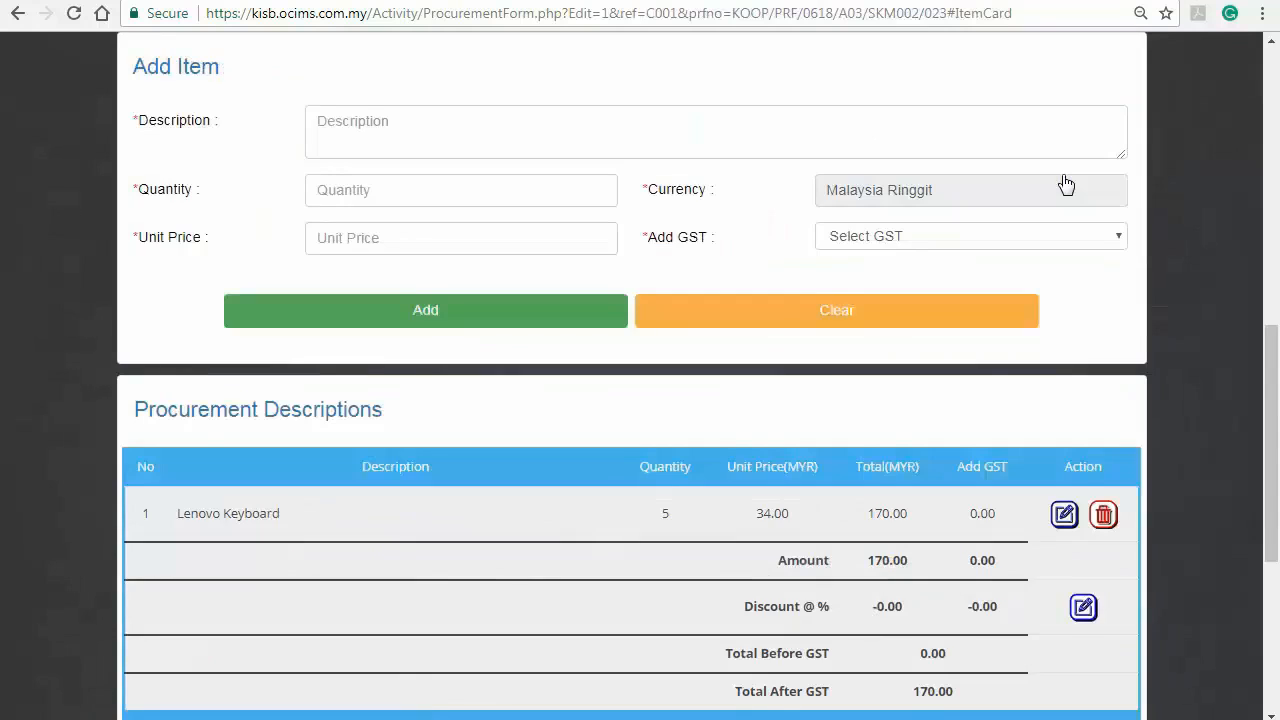
Set supplier justification Good Quality, payment terms 30 Days and priority Within A Month, and enter a "By email" notice with the contact's e-mail
scroll(1064, 183, down, 4)
scroll(1150, 245, up, 2)
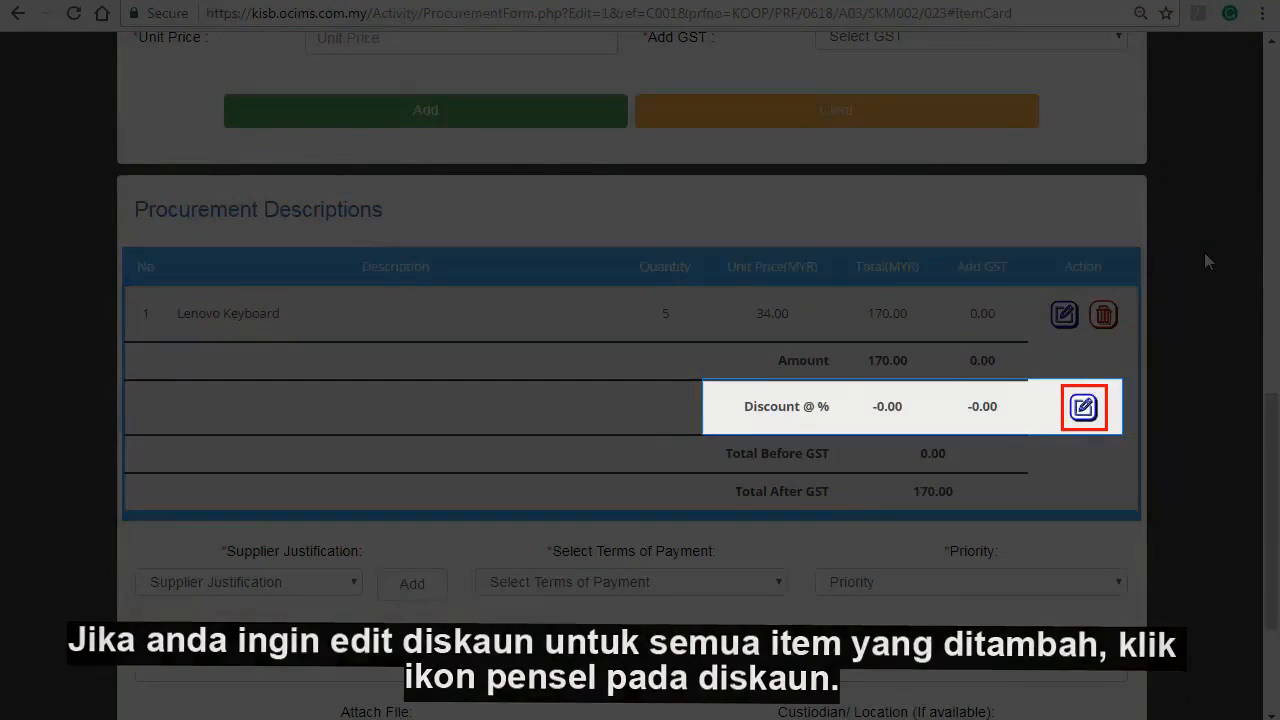
scroll(1191, 375, down, 2)
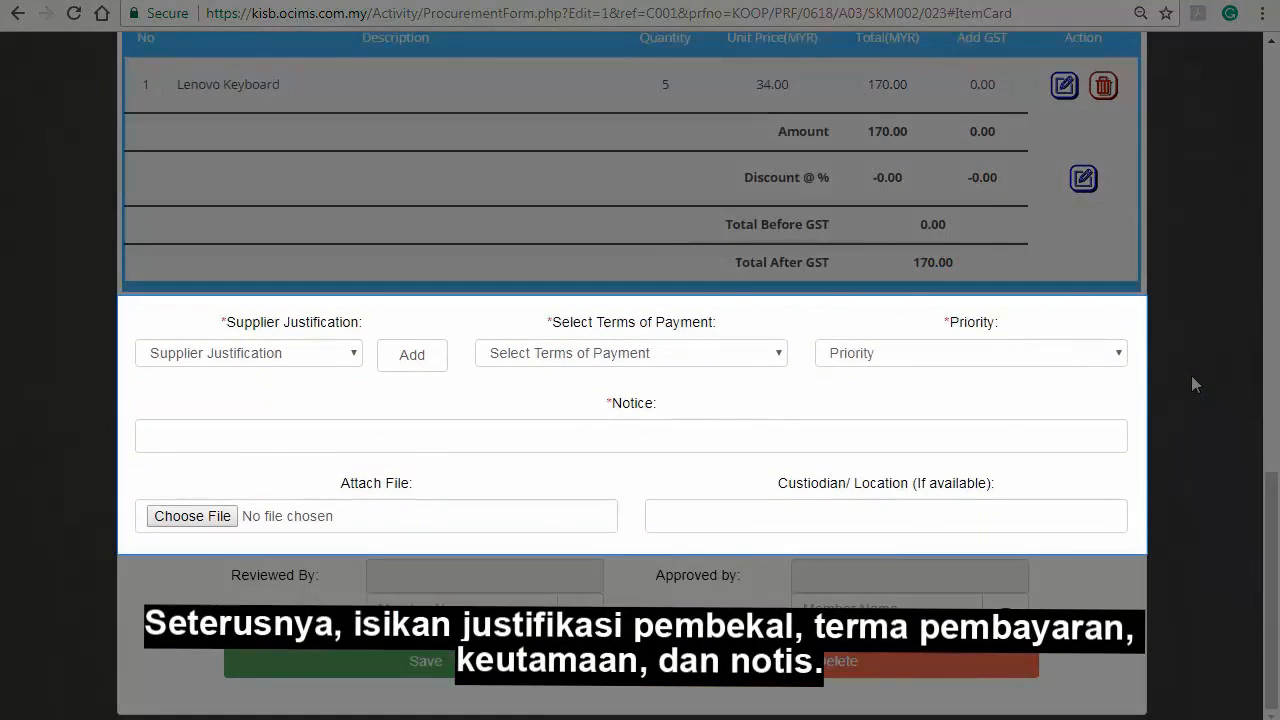
click(345, 353)
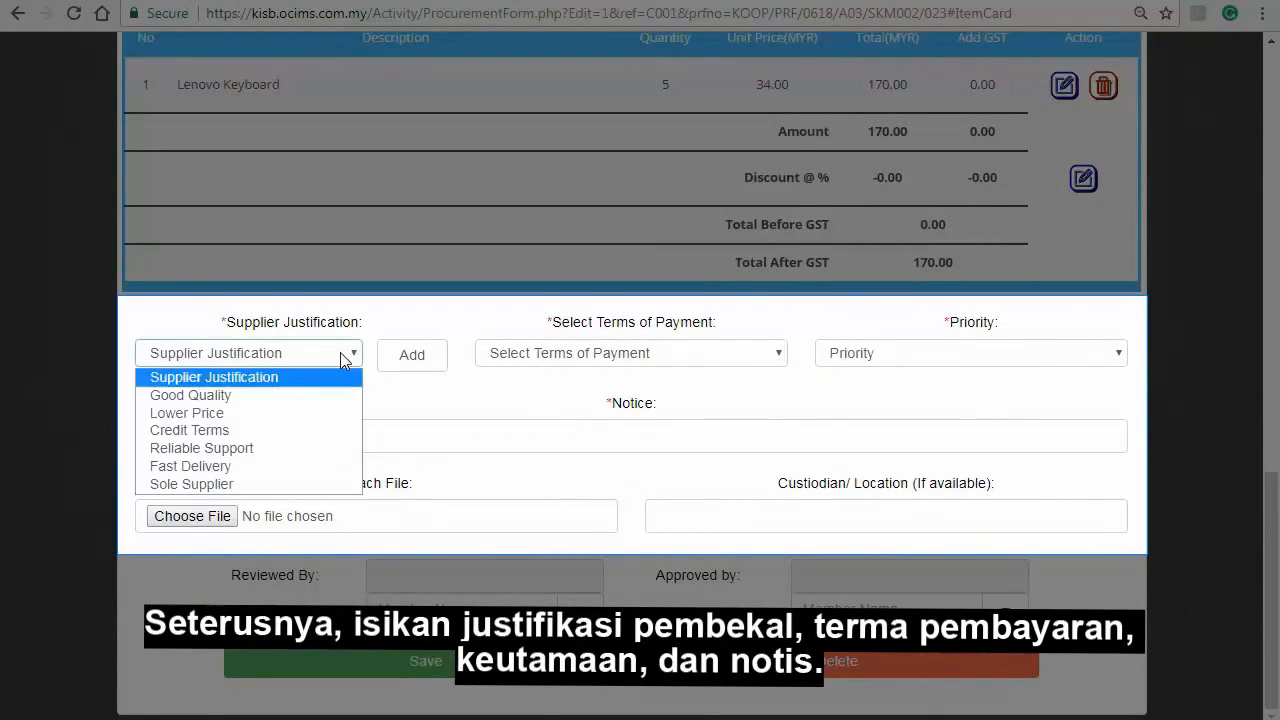
click(314, 400)
click(572, 355)
click(574, 395)
click(933, 355)
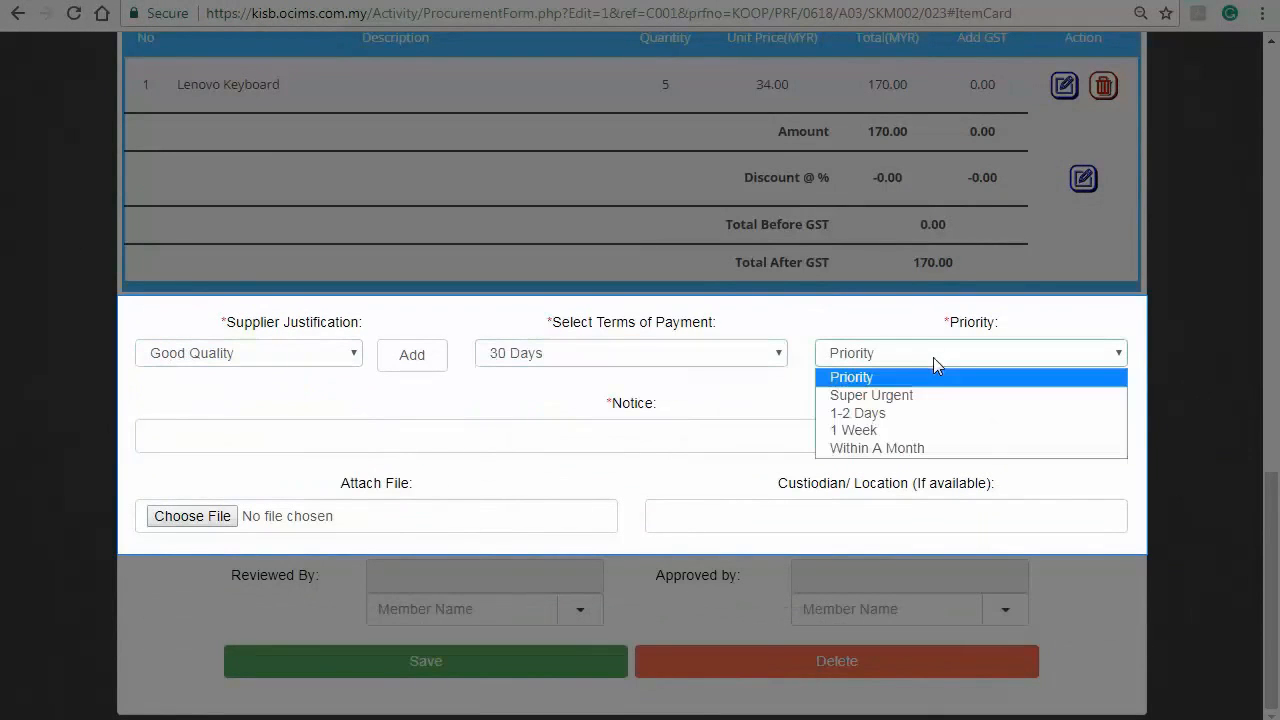
click(920, 448)
click(697, 441)
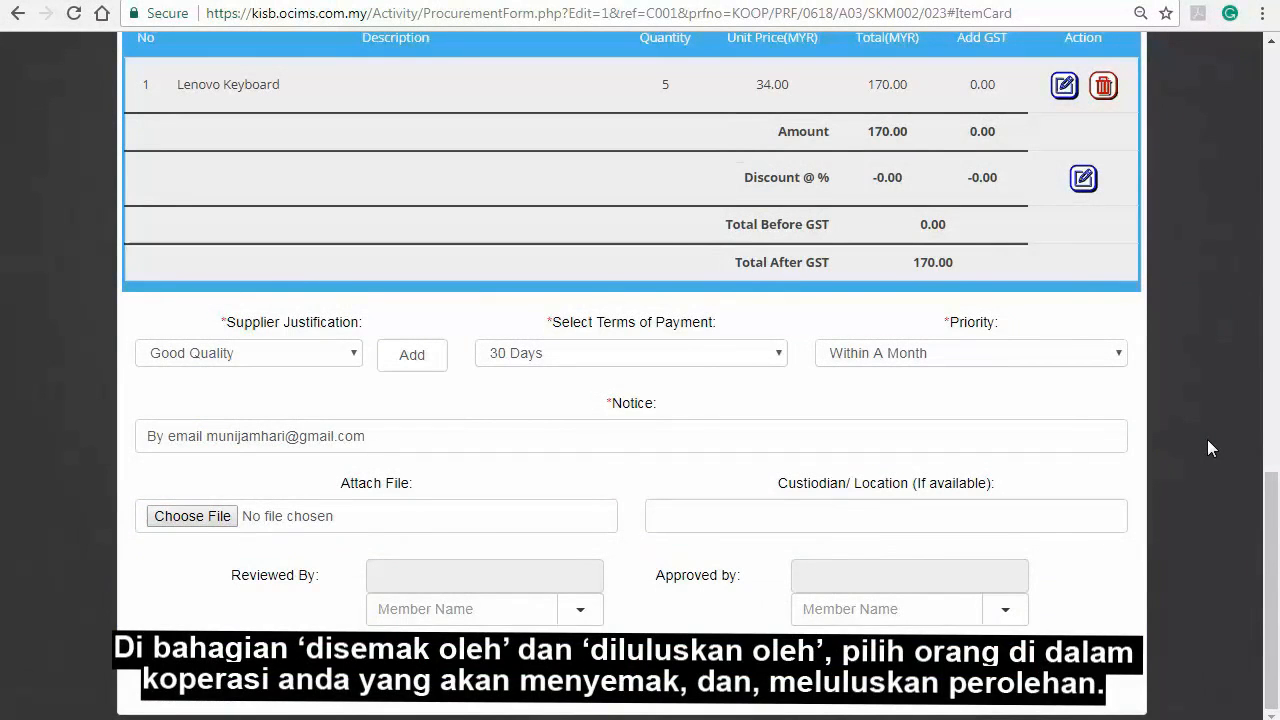
Choose the members who review and approve the procurement, and save it
click(578, 609)
scroll(540, 680, down, 1)
scroll(530, 695, down, 5)
click(543, 690)
click(1005, 529)
scroll(1014, 623, down, 1)
scroll(975, 670, down, 5)
click(977, 671)
scroll(1179, 521, up, 1)
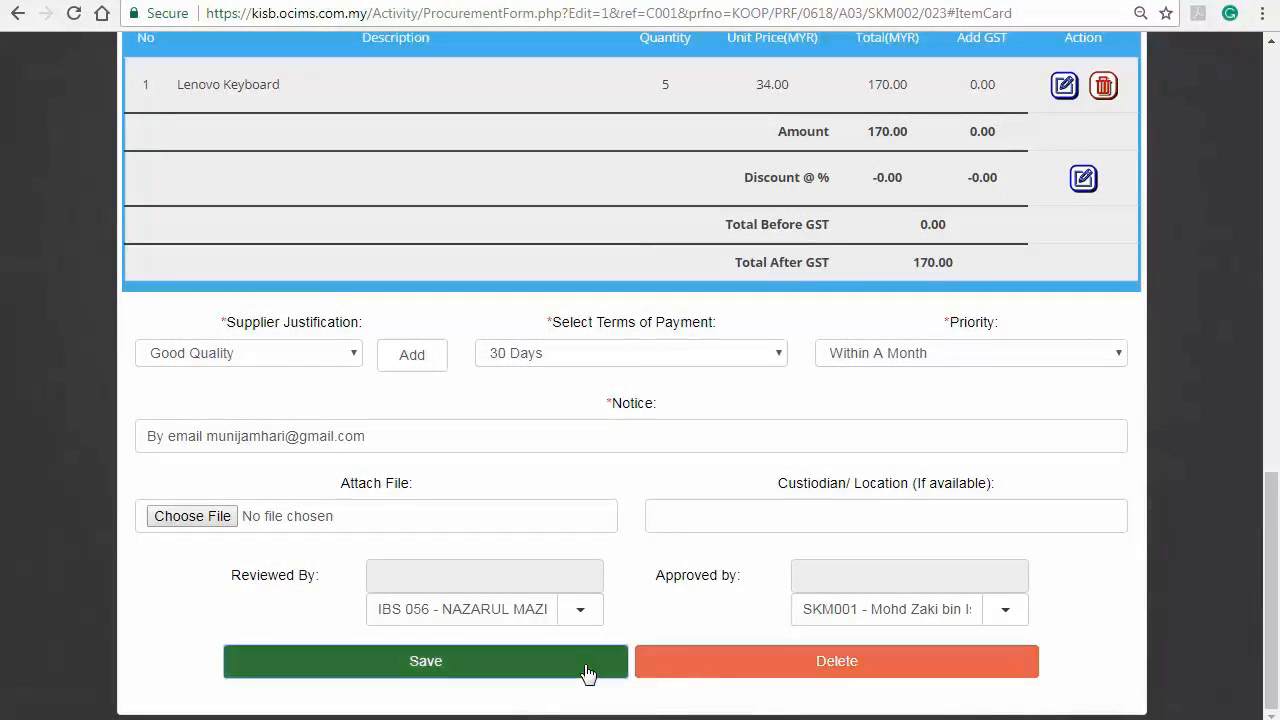
click(587, 672)
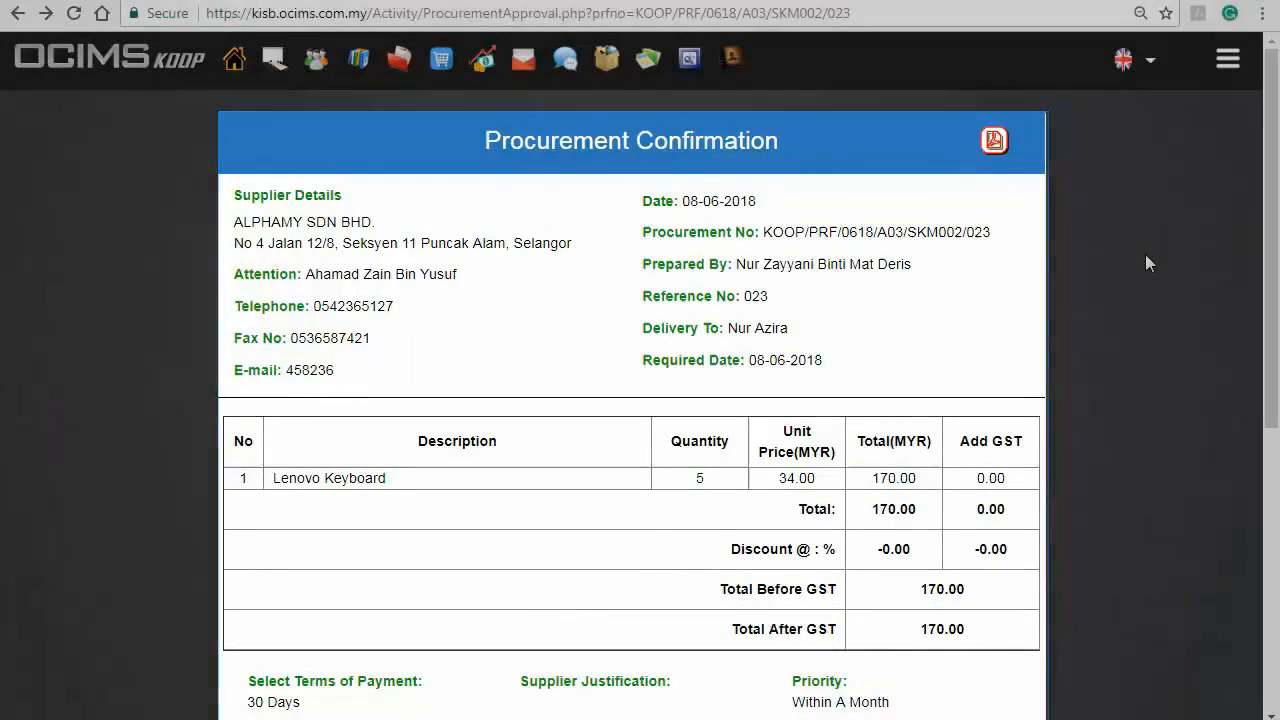
Reopen the procurement for editing from its confirmation page and update the Lenovo Keyboard quantity to 6
scroll(1143, 257, down, 5)
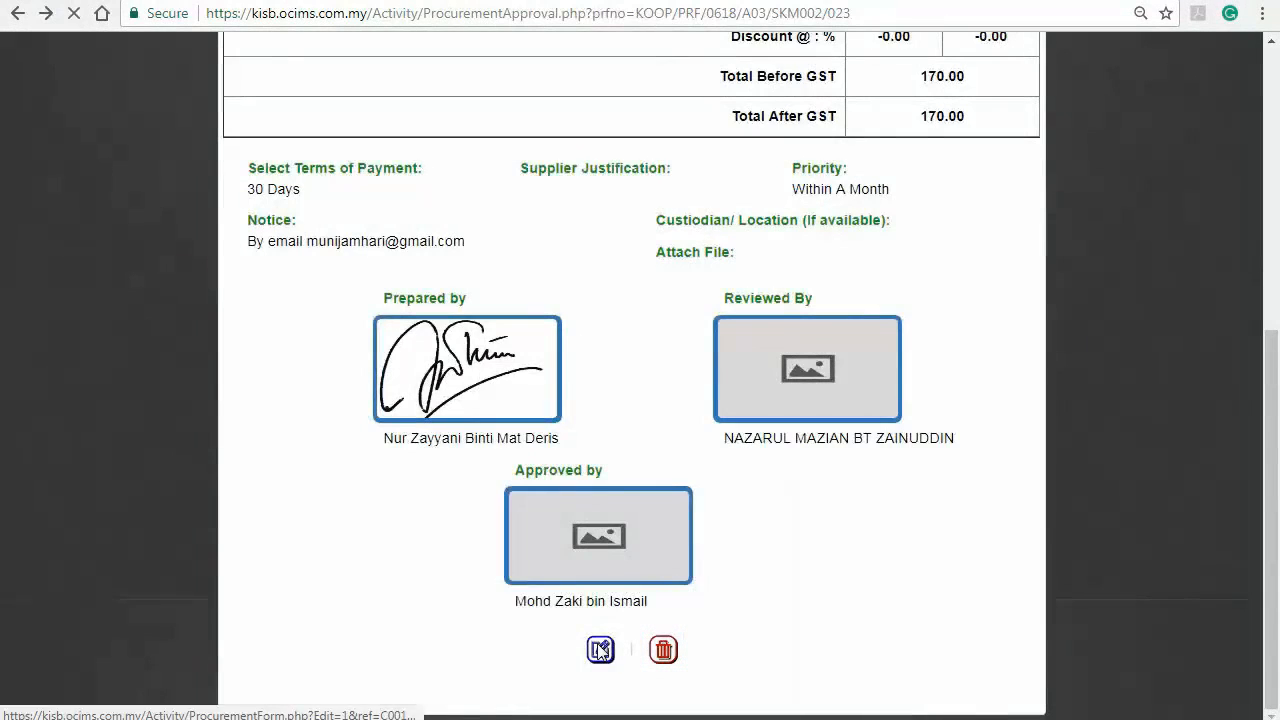
click(600, 650)
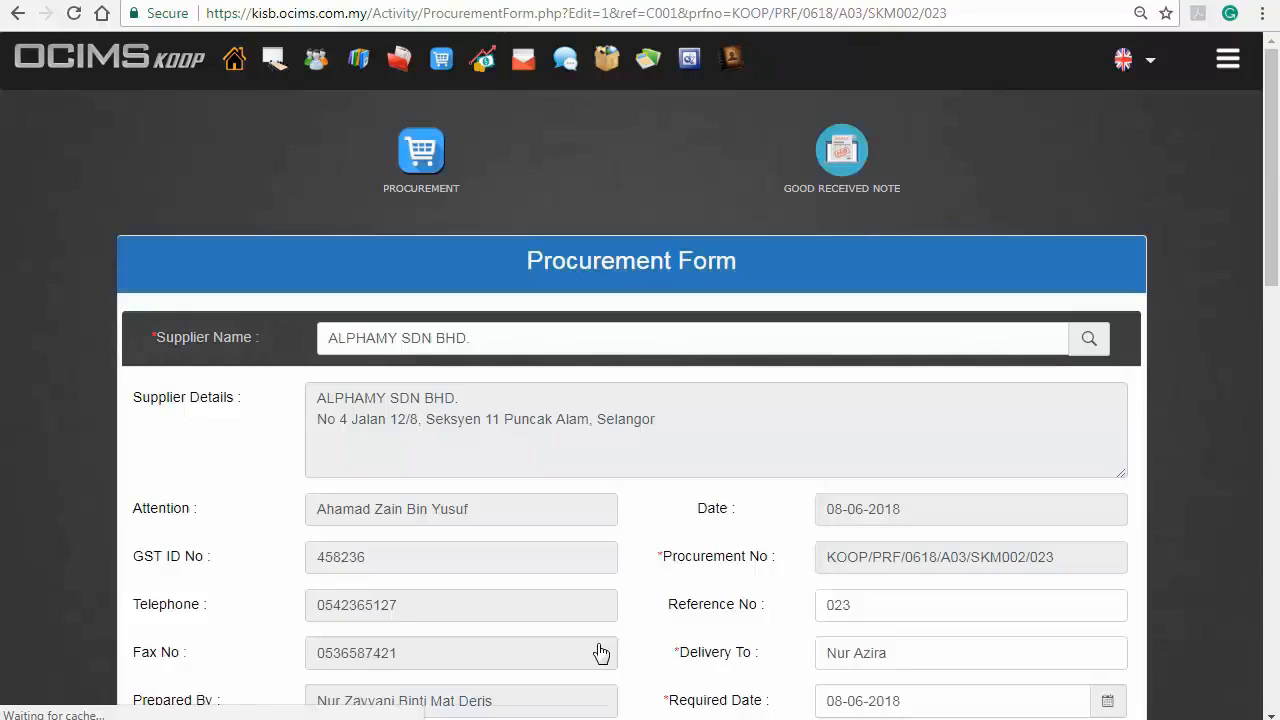
scroll(600, 652, down, 10)
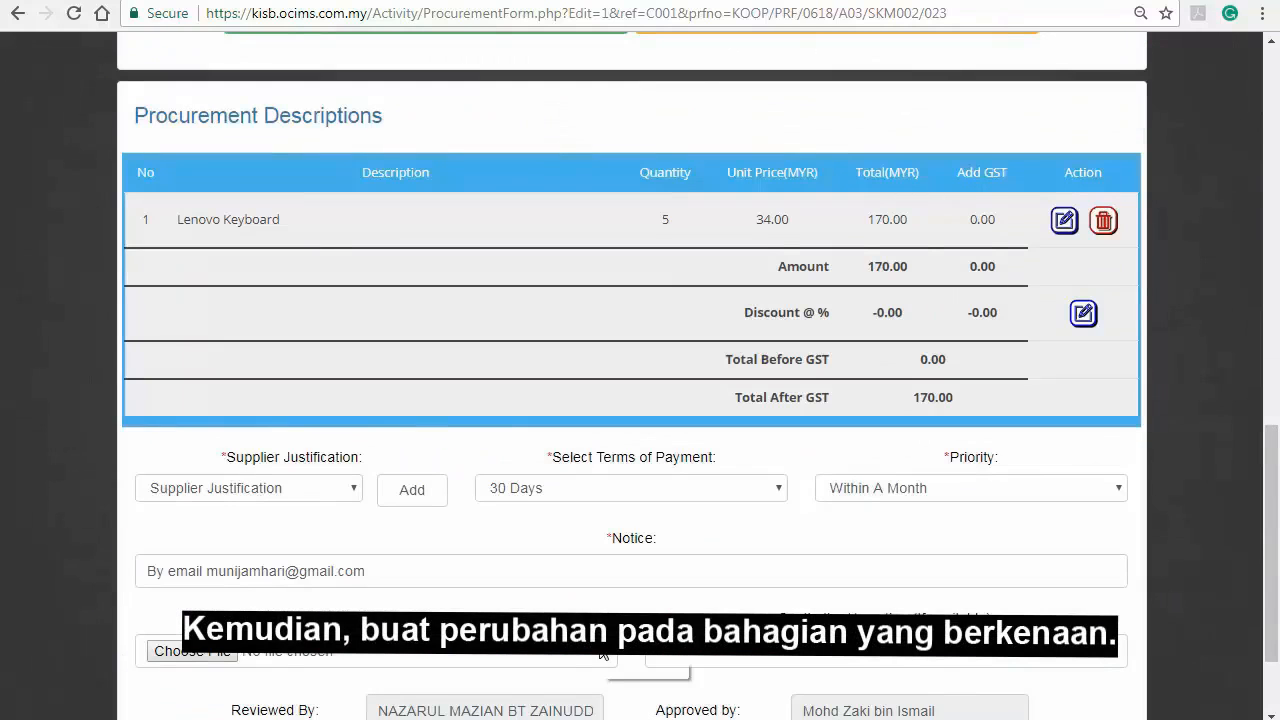
scroll(604, 652, up, 6)
scroll(606, 634, down, 5)
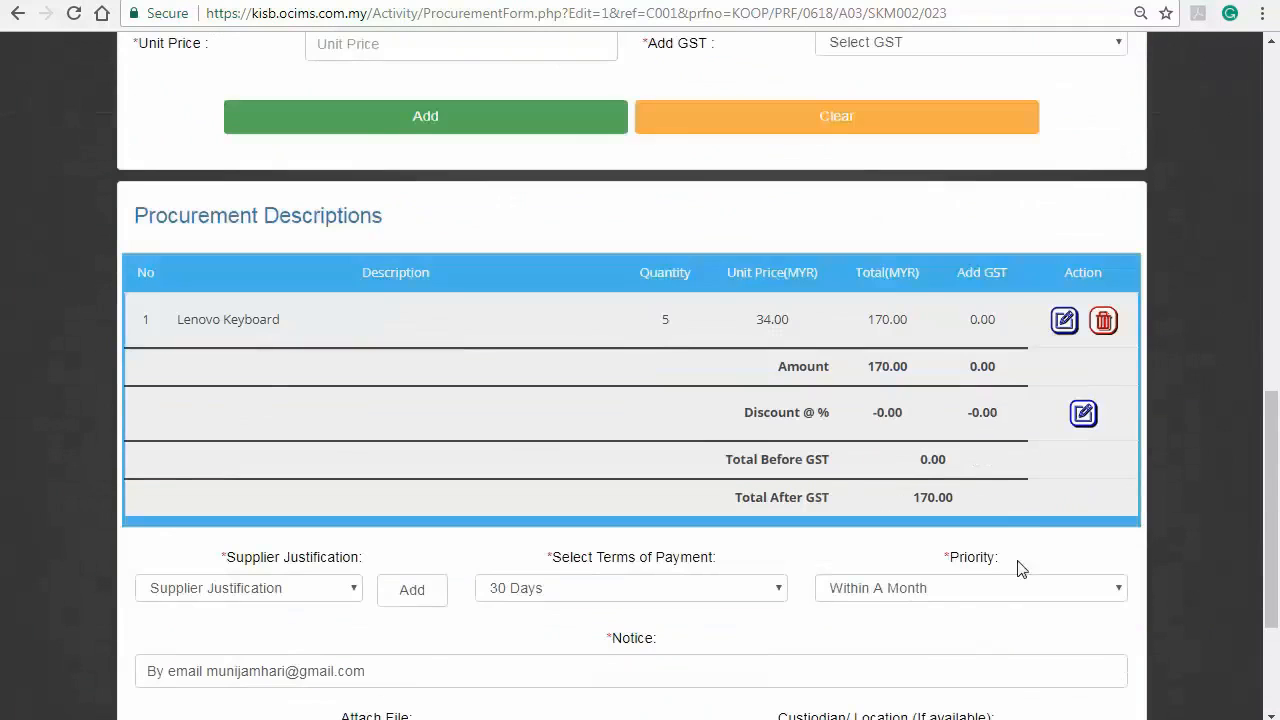
click(1064, 320)
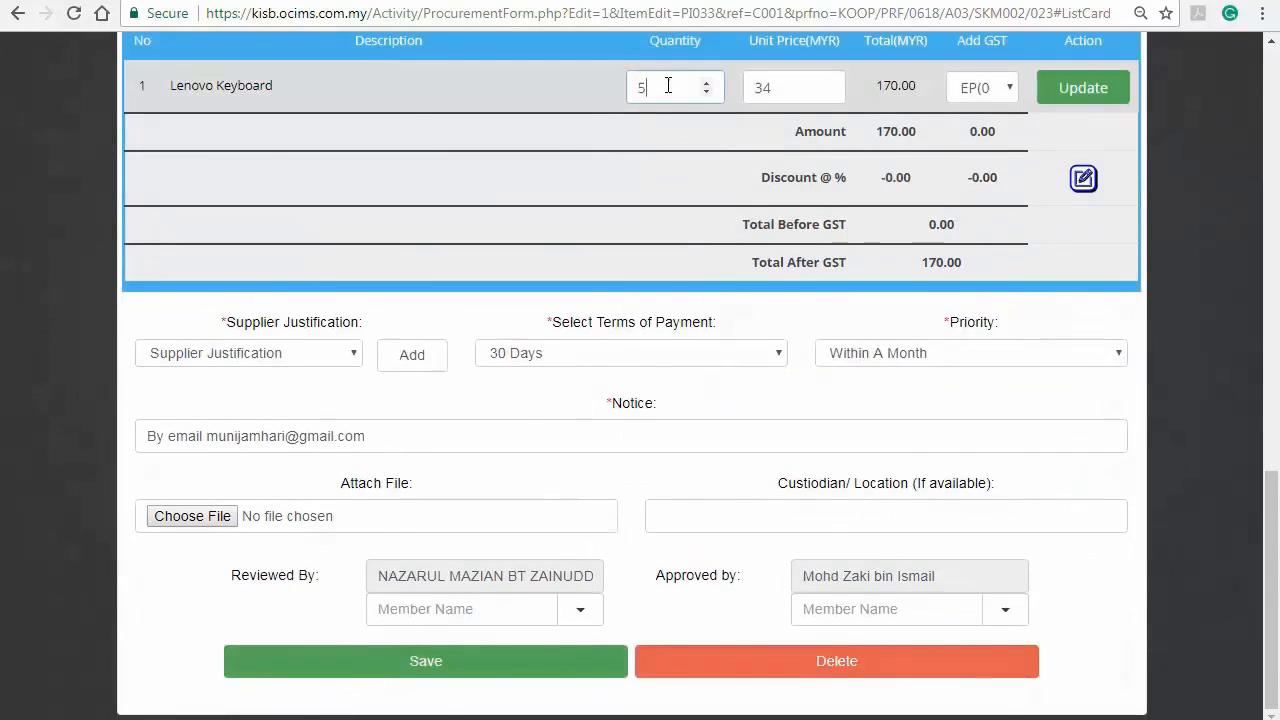
text(6)
click(1065, 88)
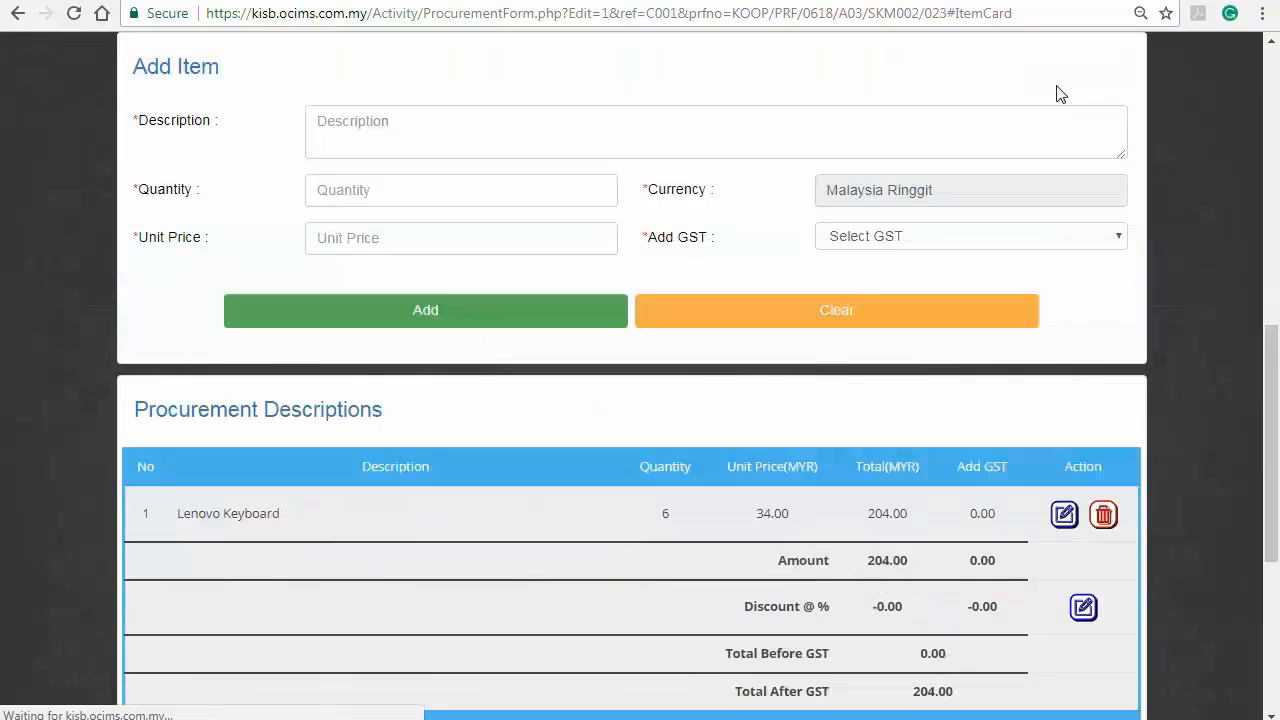
scroll(1068, 347, down, 4)
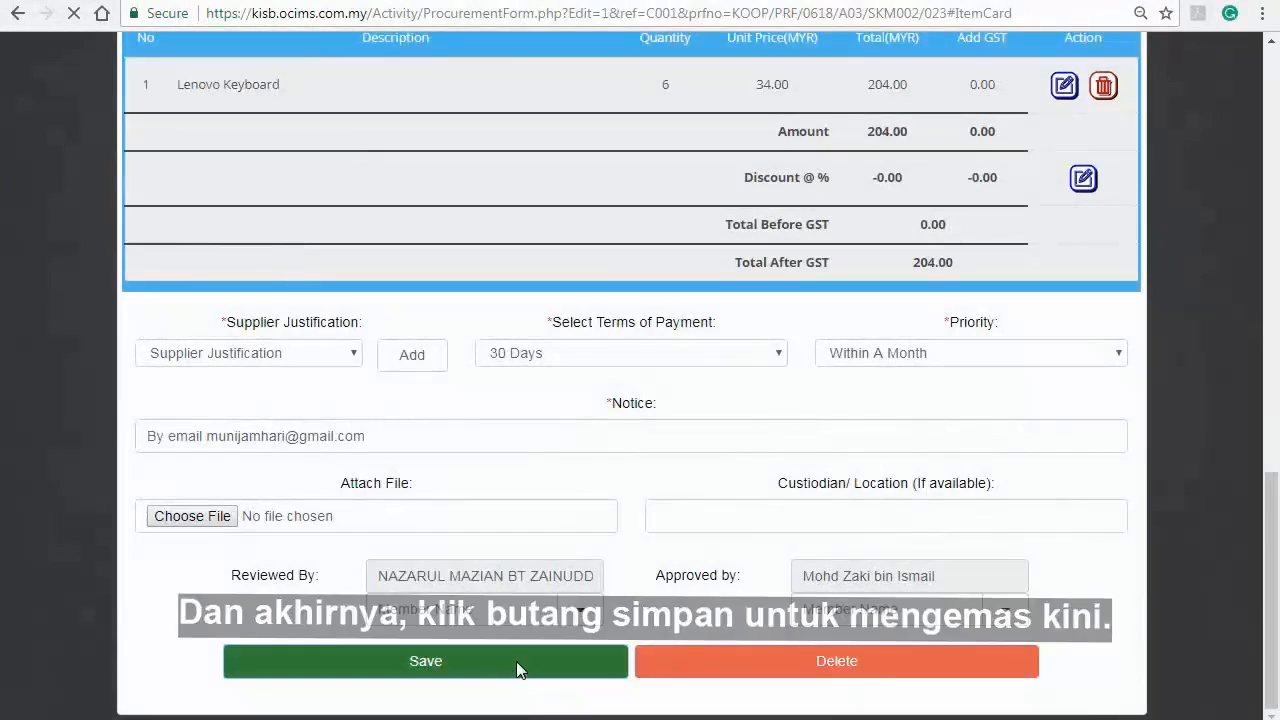
Save the edited procurement and approve it in the Reviewed By signature box
click(518, 664)
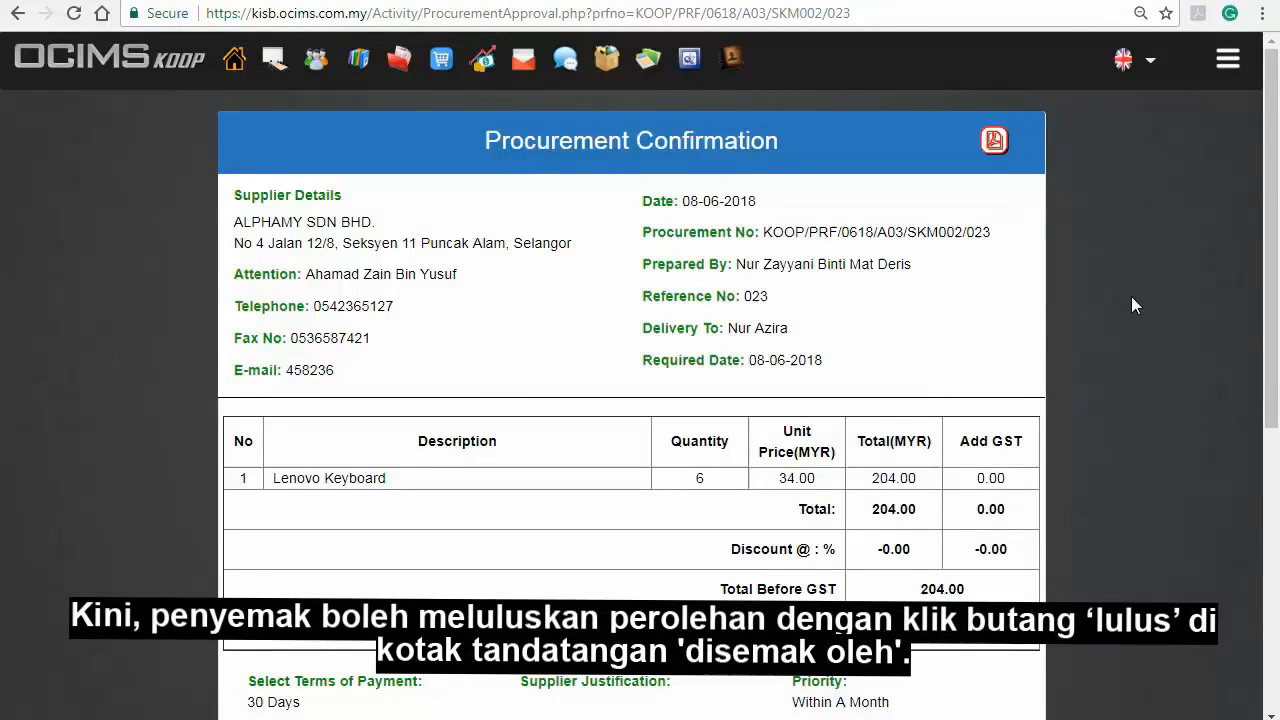
scroll(1131, 296, down, 5)
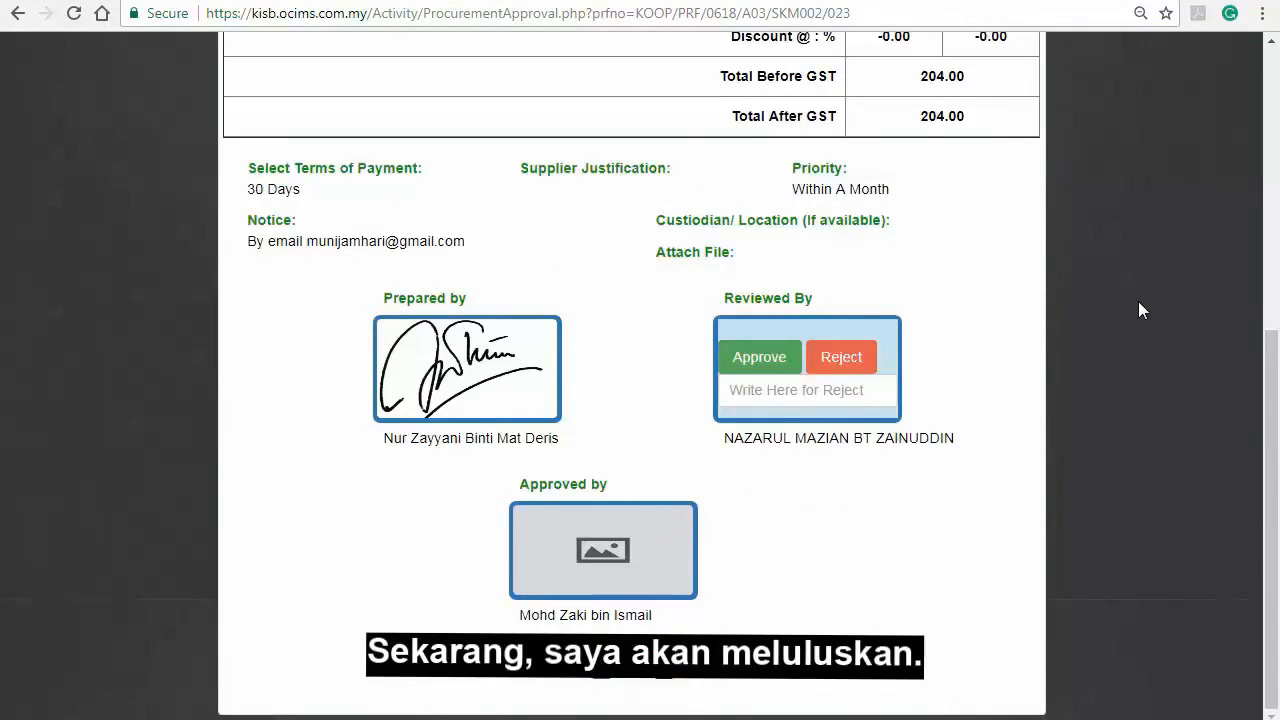
click(782, 371)
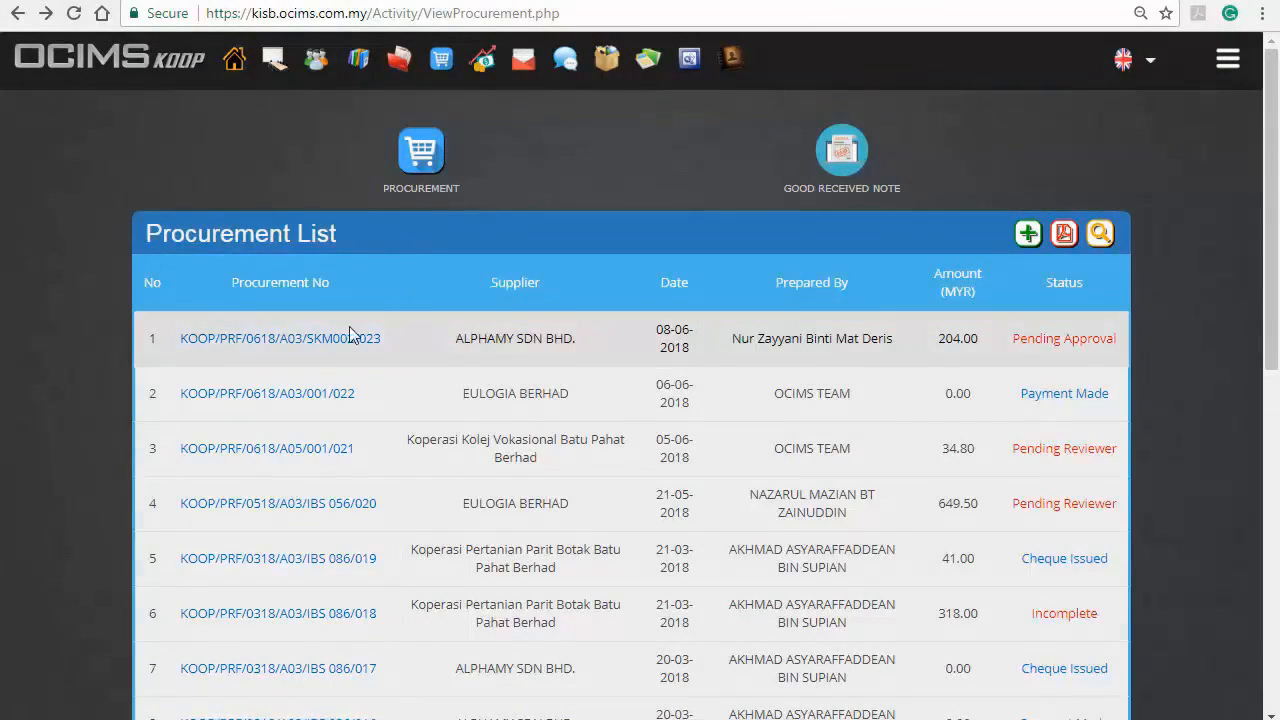
Give final approval to the ALPHAMY SDN BHD. procurement dated 08-06-2018 and open its PDF form for printing
click(343, 338)
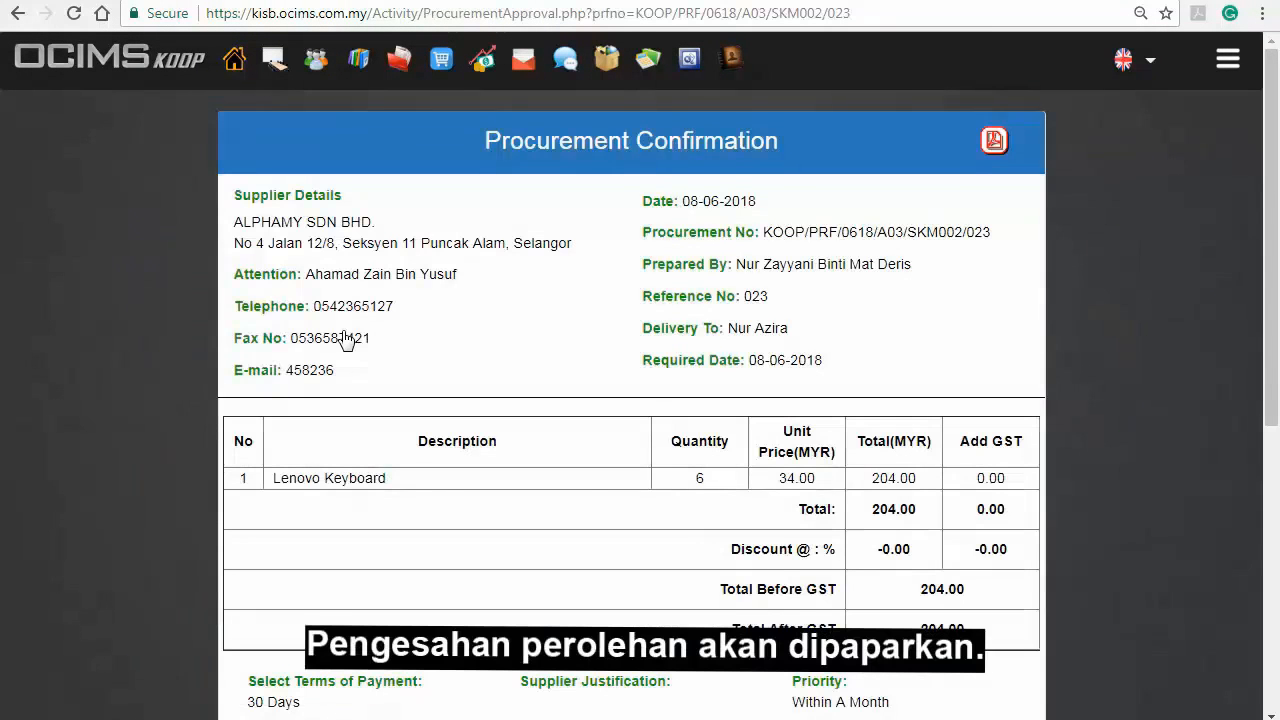
scroll(345, 340, down, 5)
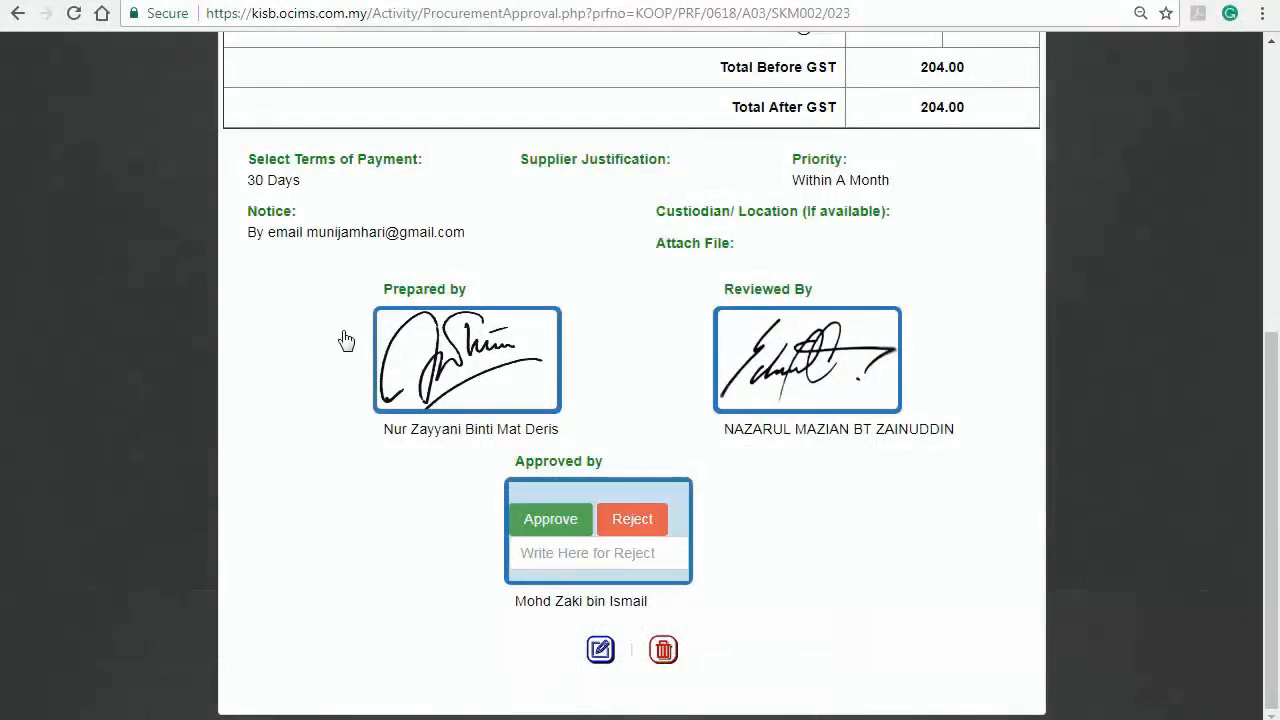
click(581, 522)
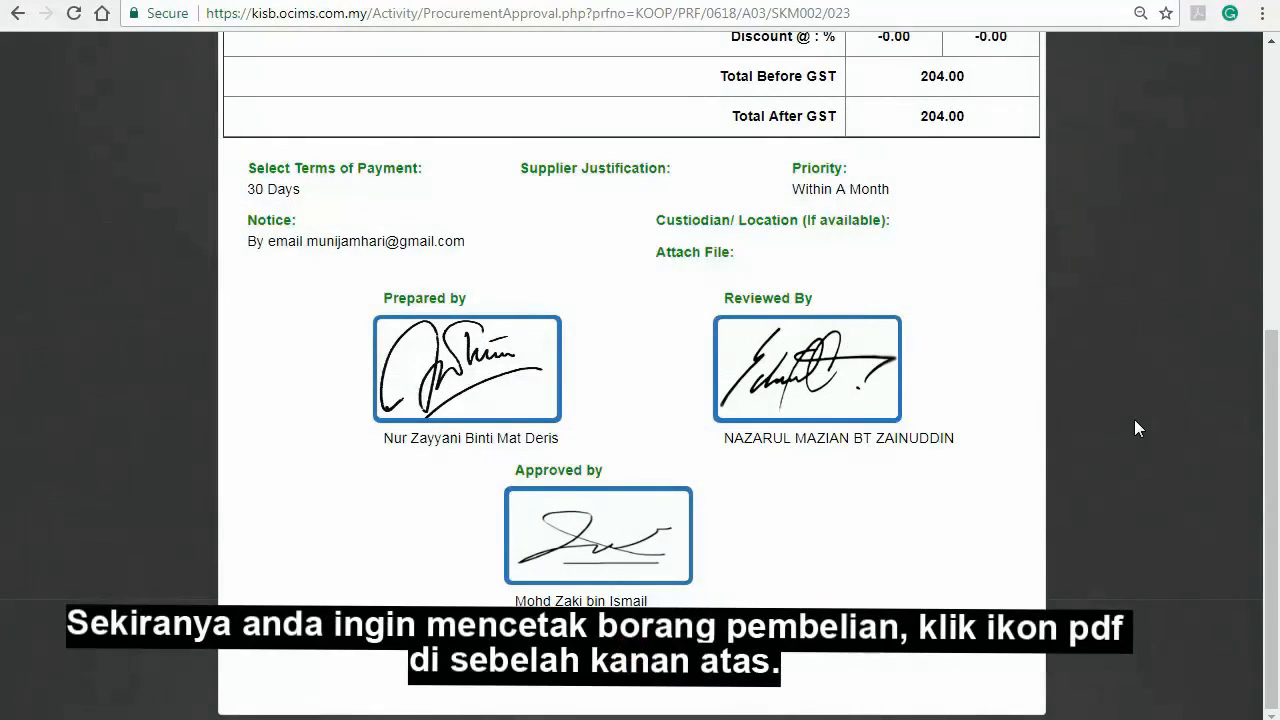
scroll(1135, 420, up, 5)
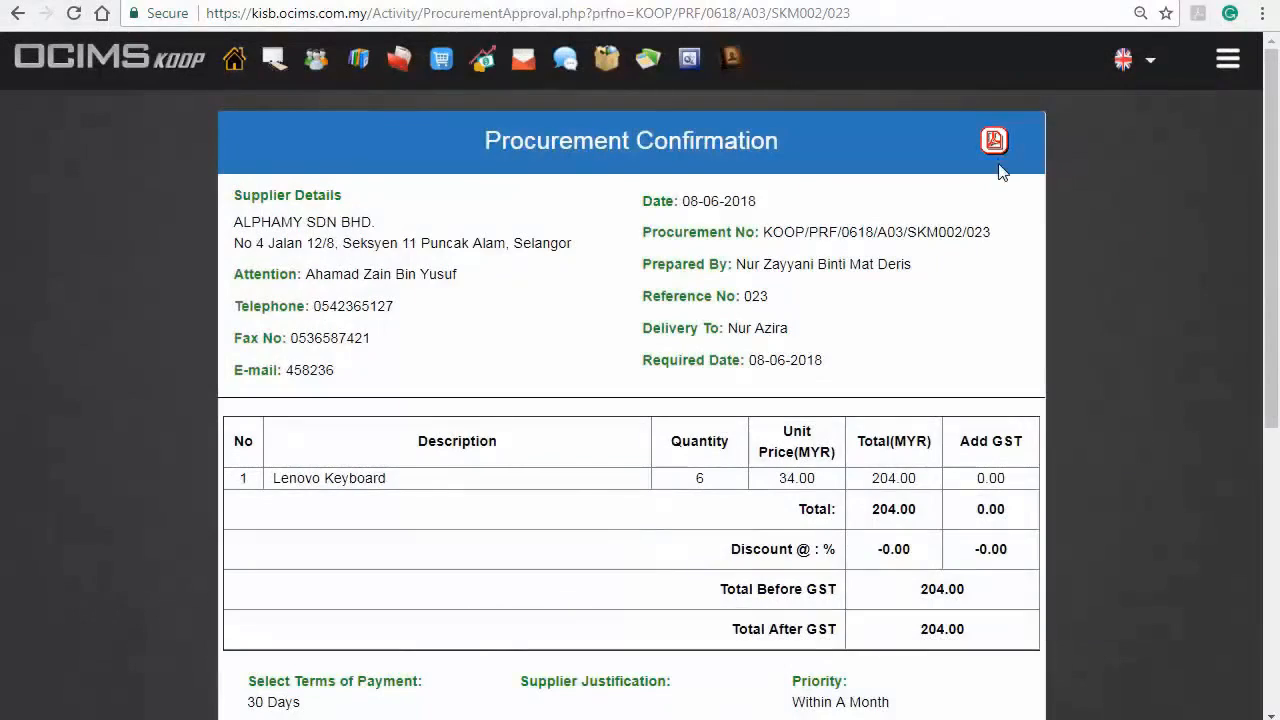
click(992, 143)
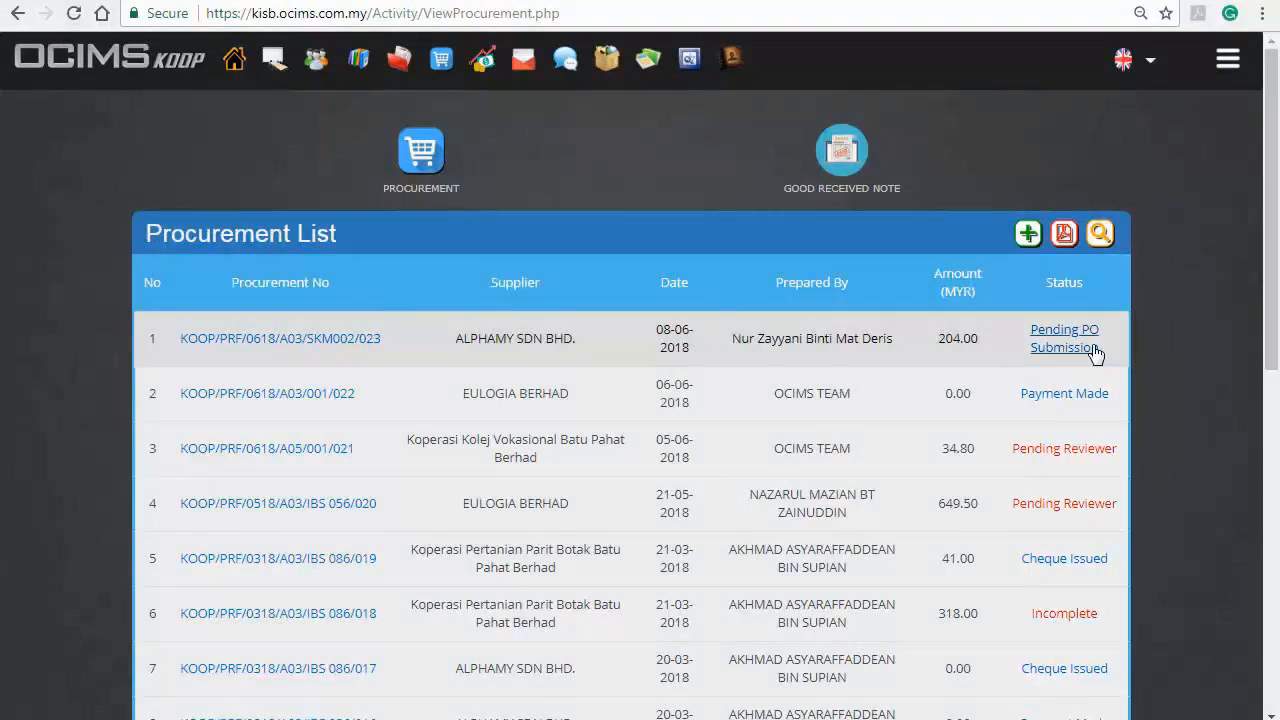
Open the ALPHAMY SDN BHD. procurement's PO status update, set it to Pending Payment and the date of work done to 07-06-2018
click(1095, 350)
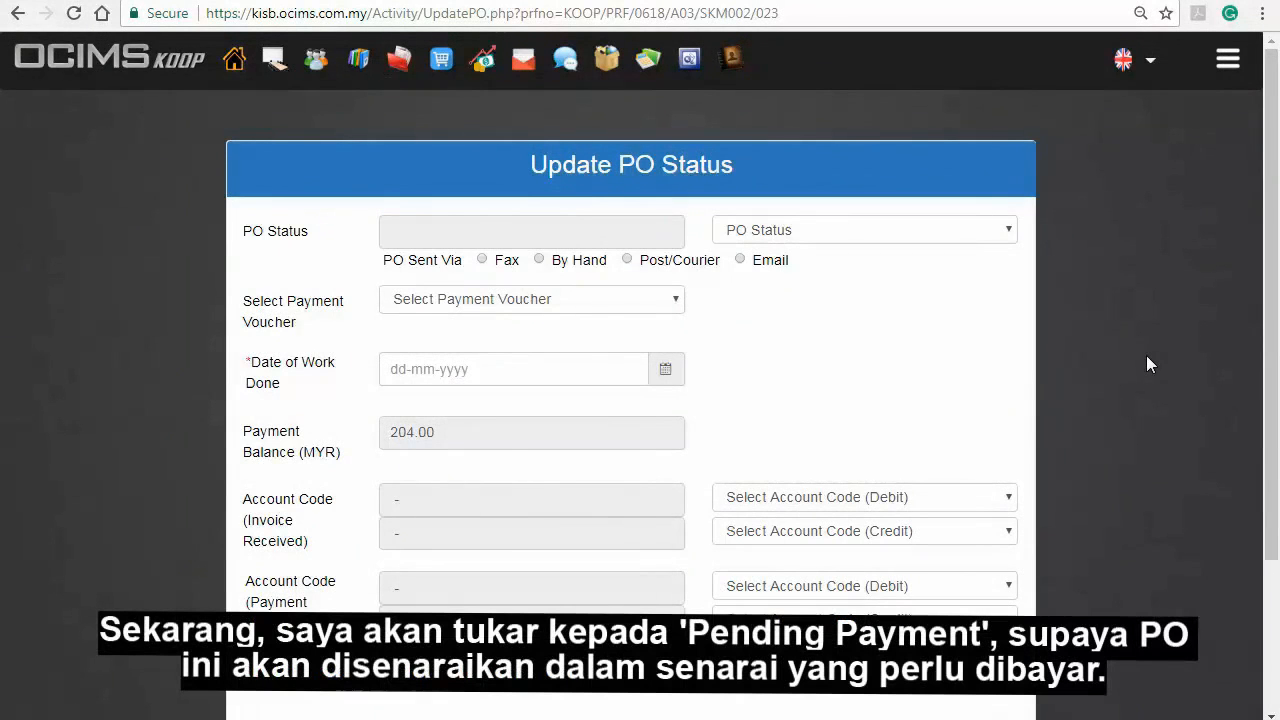
click(999, 234)
click(953, 324)
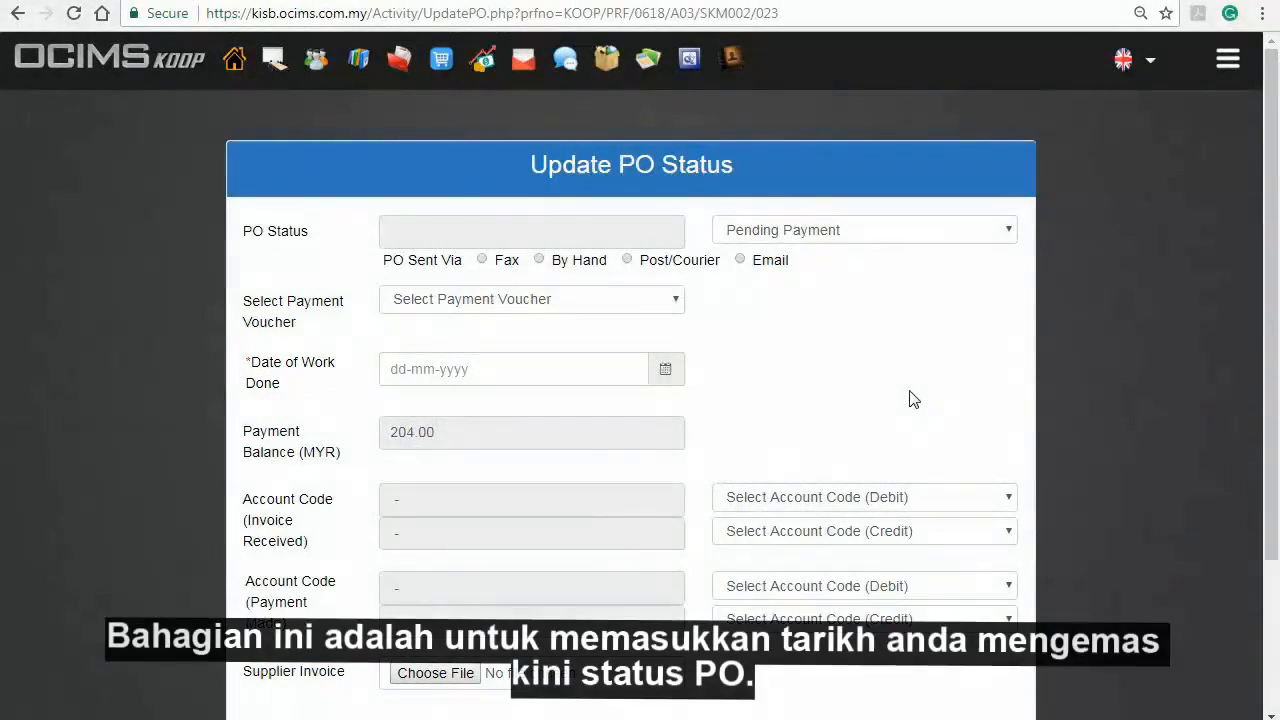
click(581, 371)
click(504, 224)
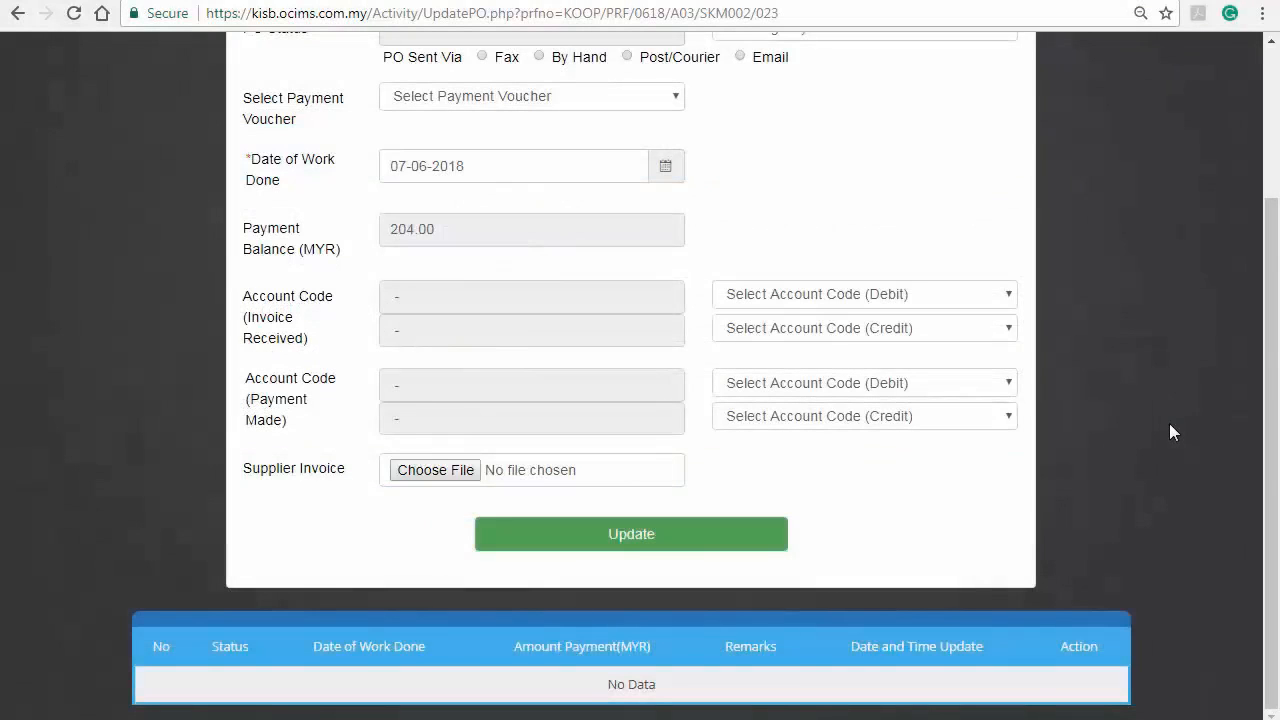
Set the Invoice Received account codes to debit 1-5000 - Inventory and credit 2-2100 - Trade Creditors
click(948, 296)
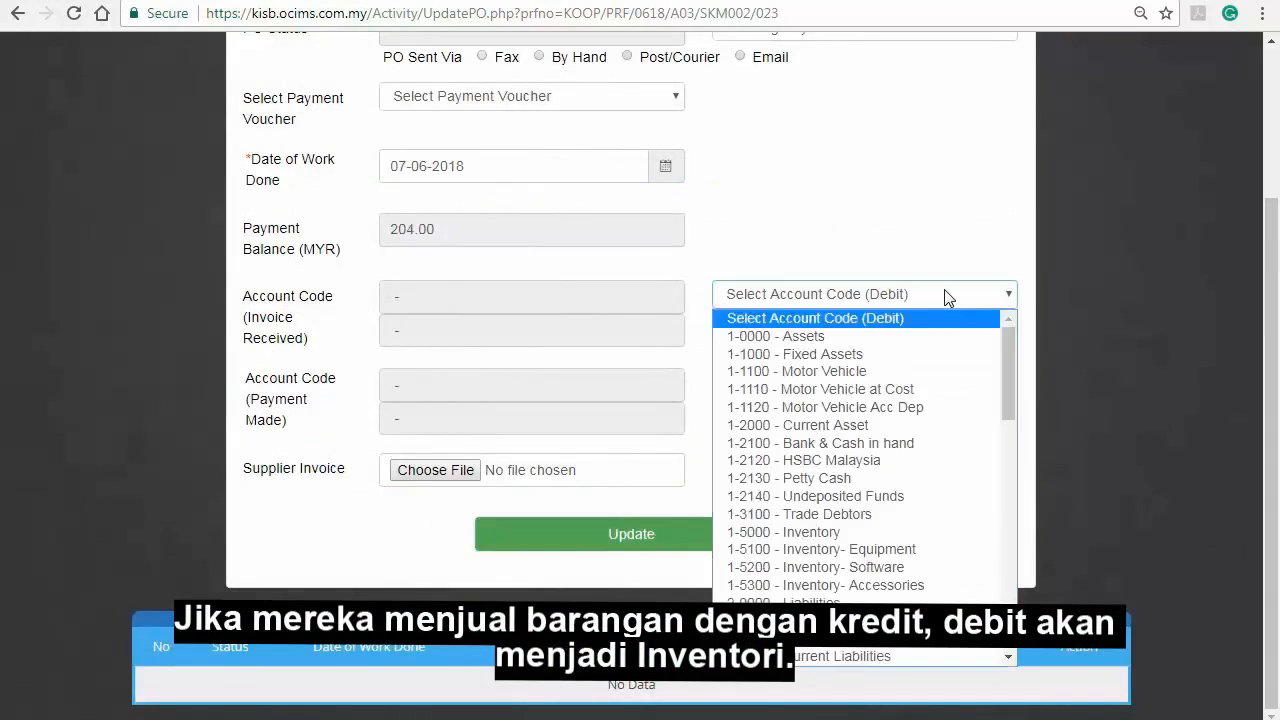
click(858, 532)
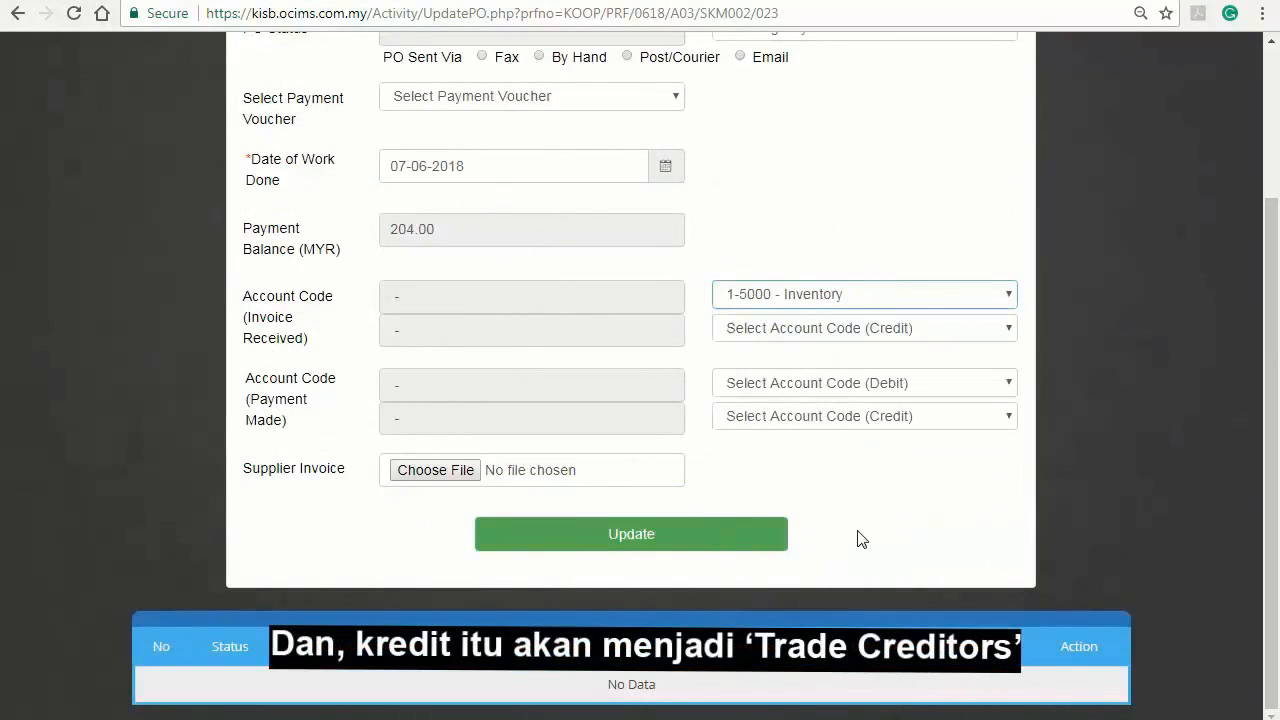
click(960, 326)
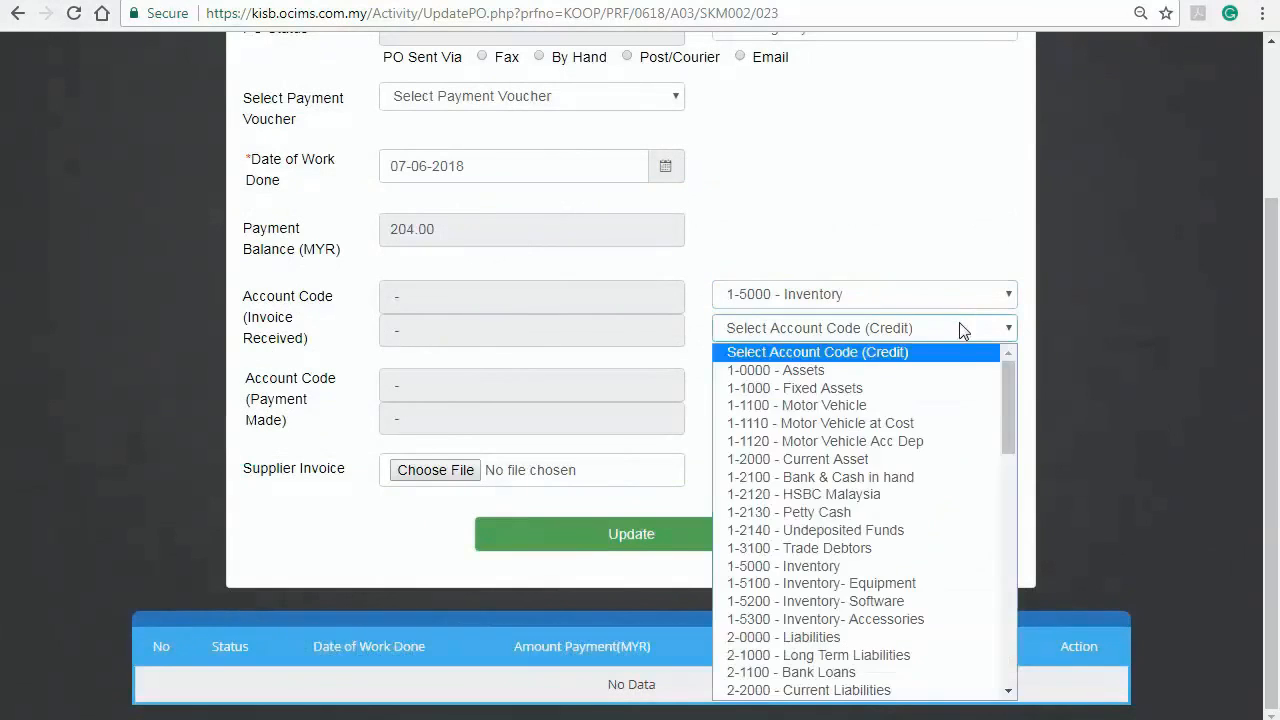
drag(1007, 435, 1003, 478)
click(934, 516)
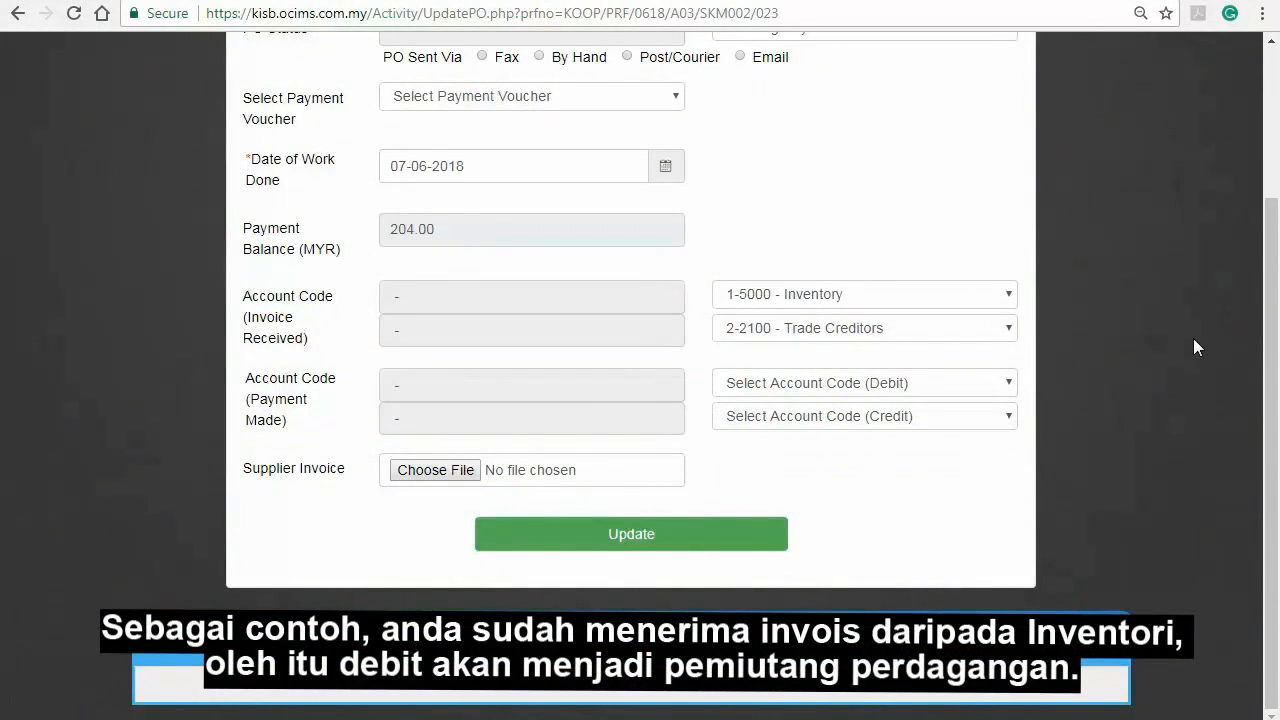
Set the Payment Made account codes to debit 2-2100 - Trade Creditors and credit 1-2100 - Bank & Cash in hand, and update the PO status
click(971, 381)
scroll(965, 260, down, 1)
click(960, 190)
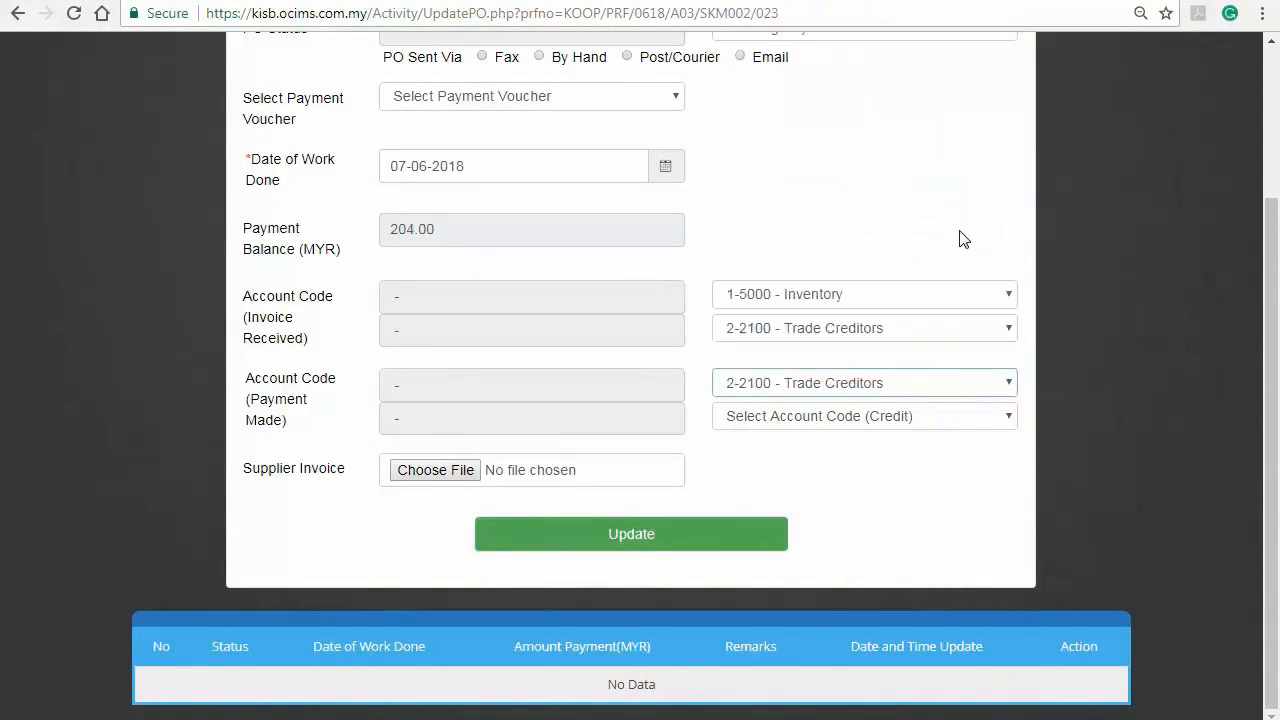
click(994, 418)
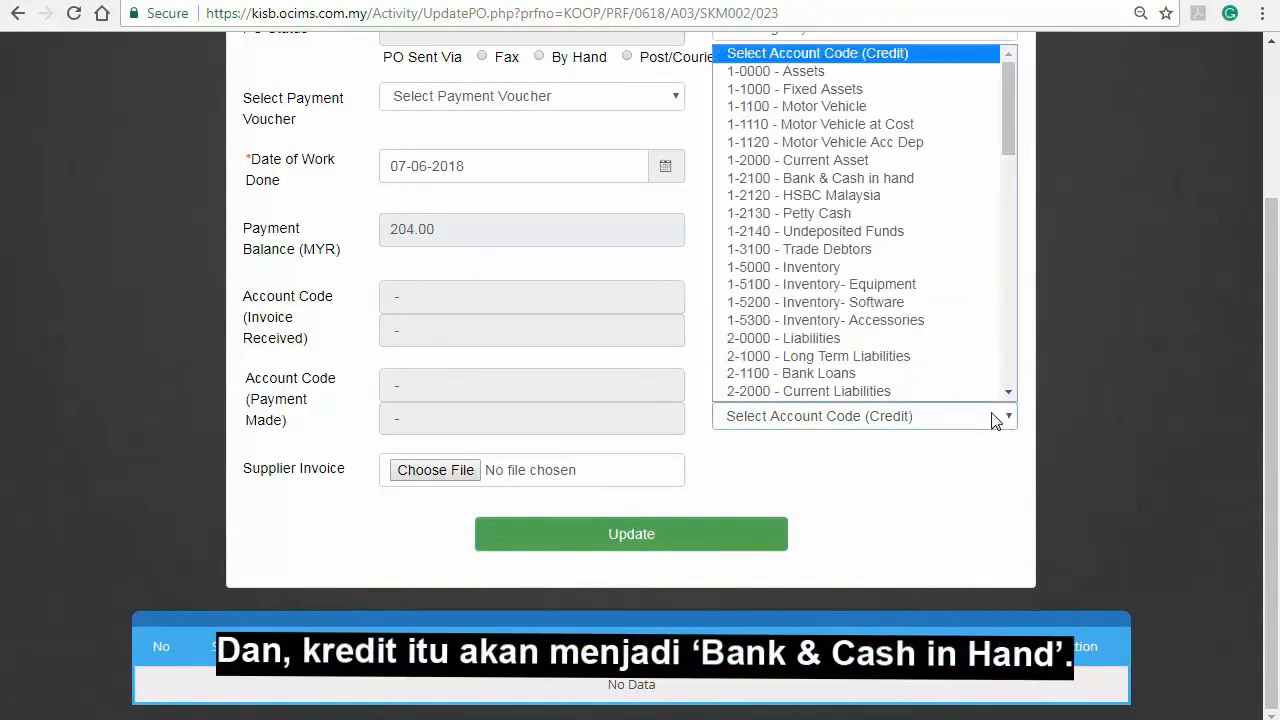
click(951, 178)
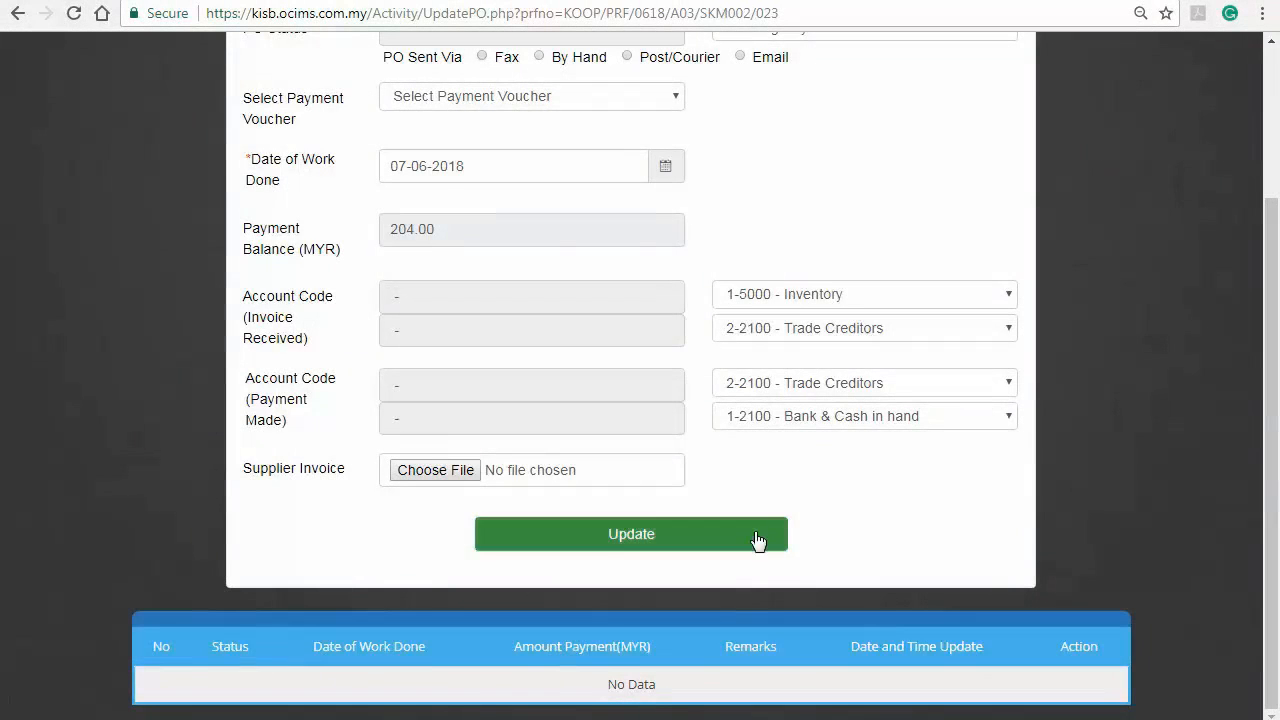
click(757, 540)
scroll(757, 540, down, 3)
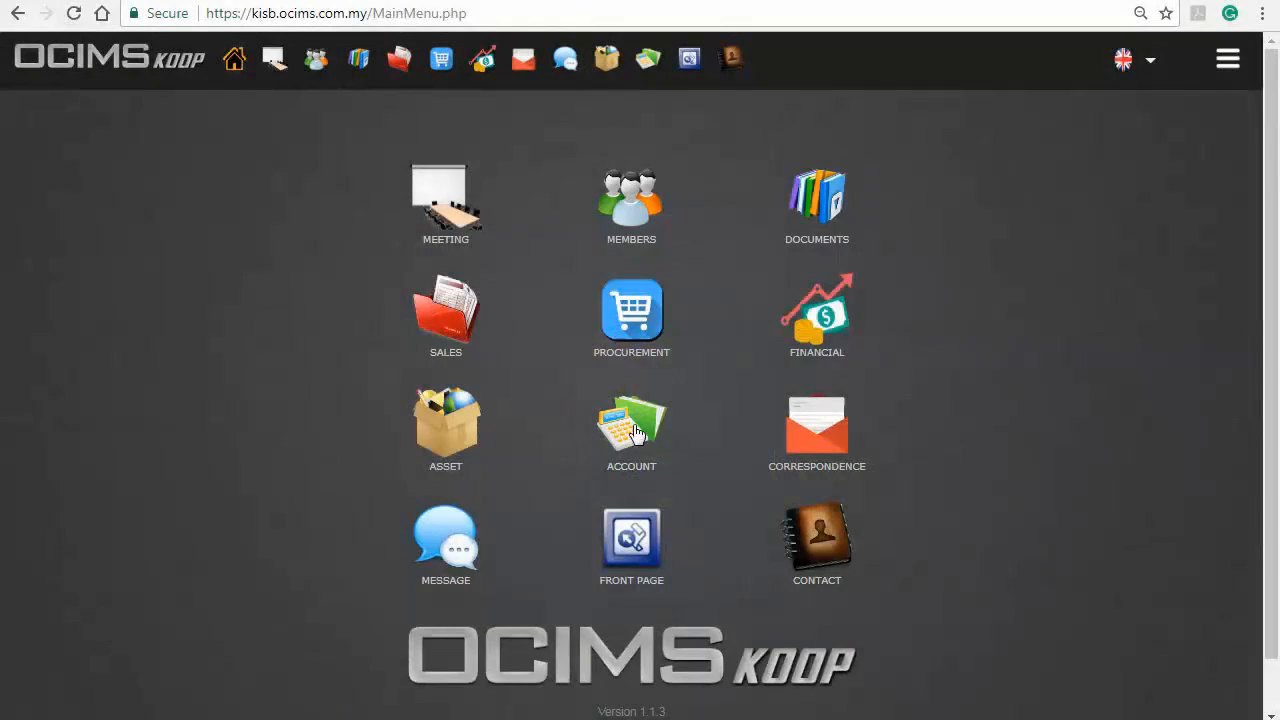
Start a new payment voucher in the Account module with Cheque Payment Voucher as the payment method
click(635, 432)
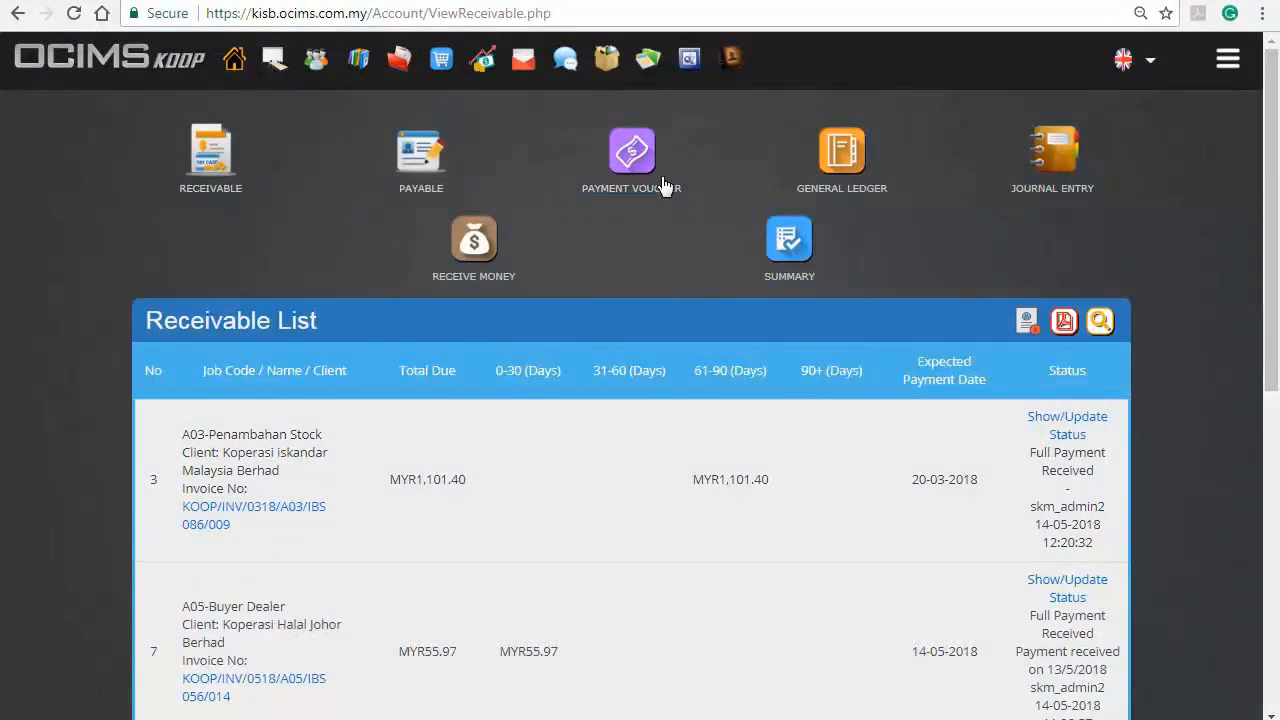
click(652, 163)
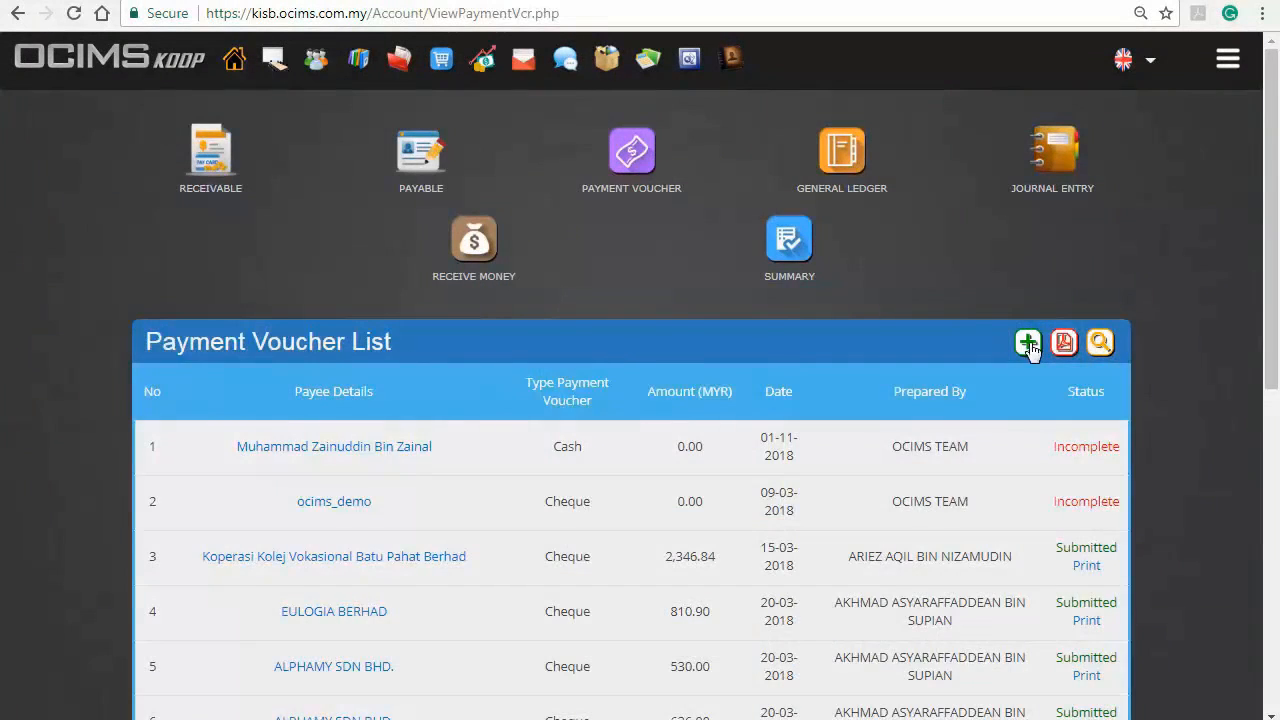
click(1026, 343)
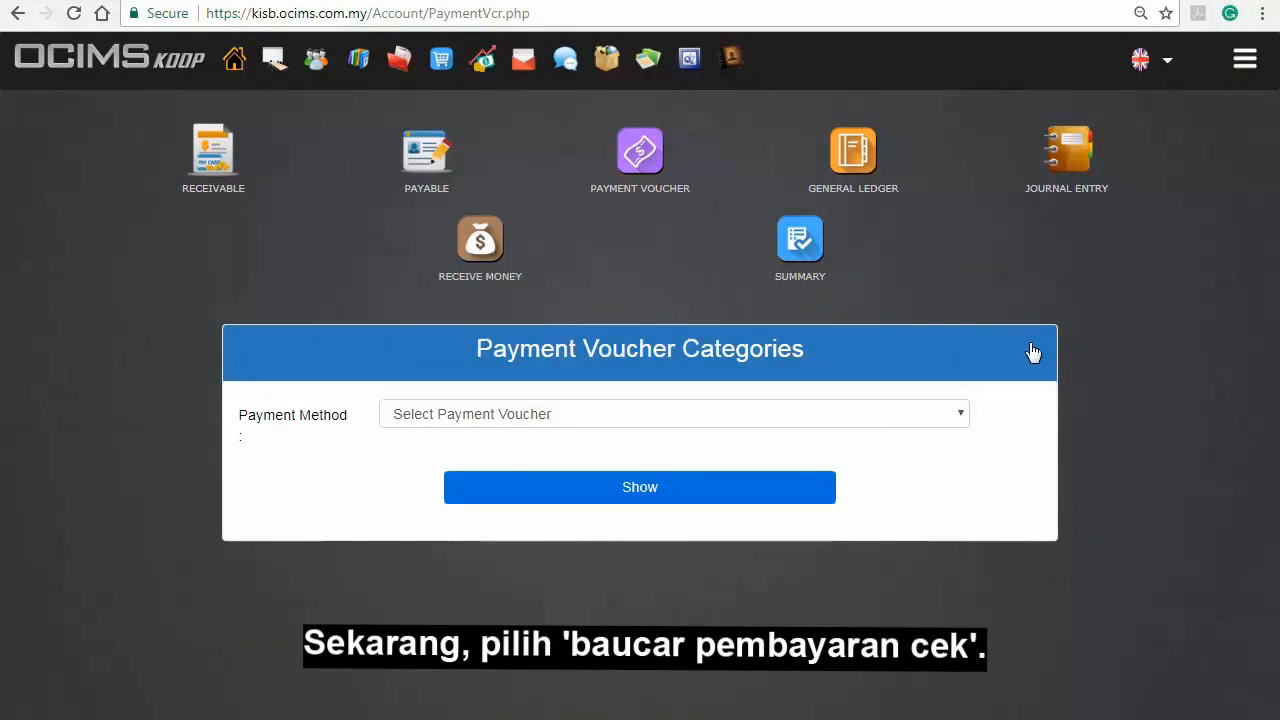
click(872, 414)
click(851, 456)
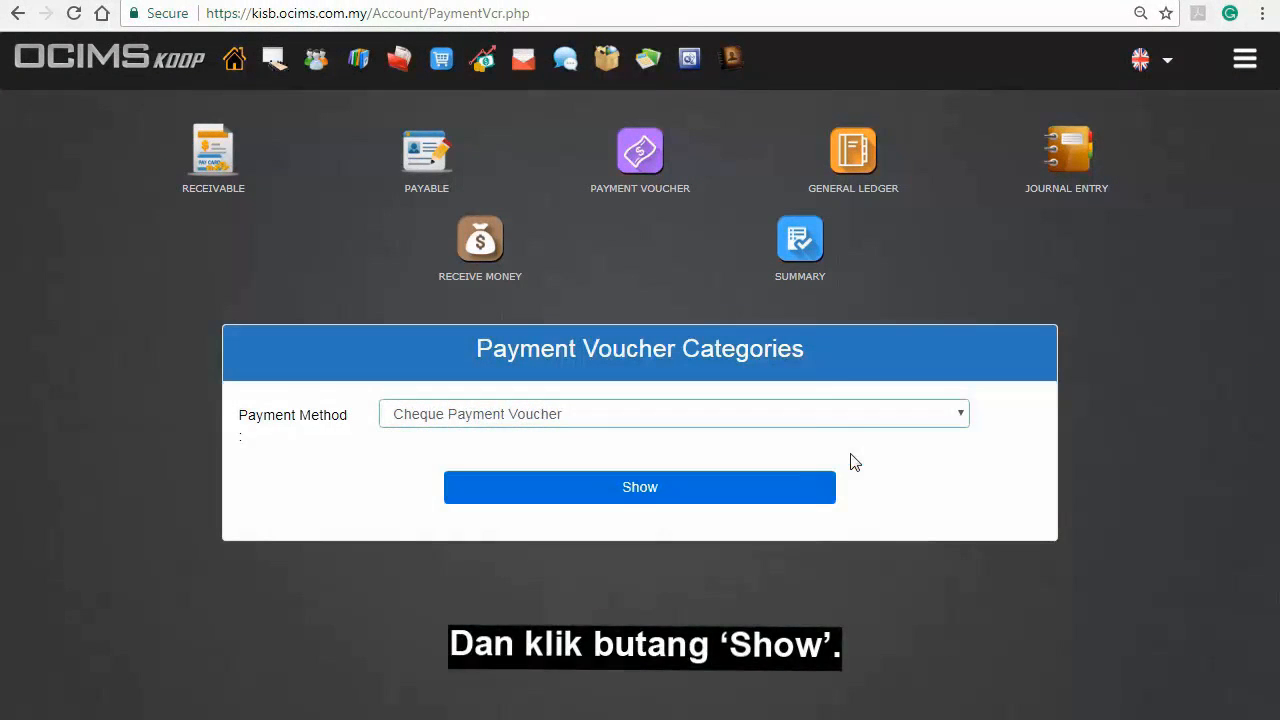
click(820, 497)
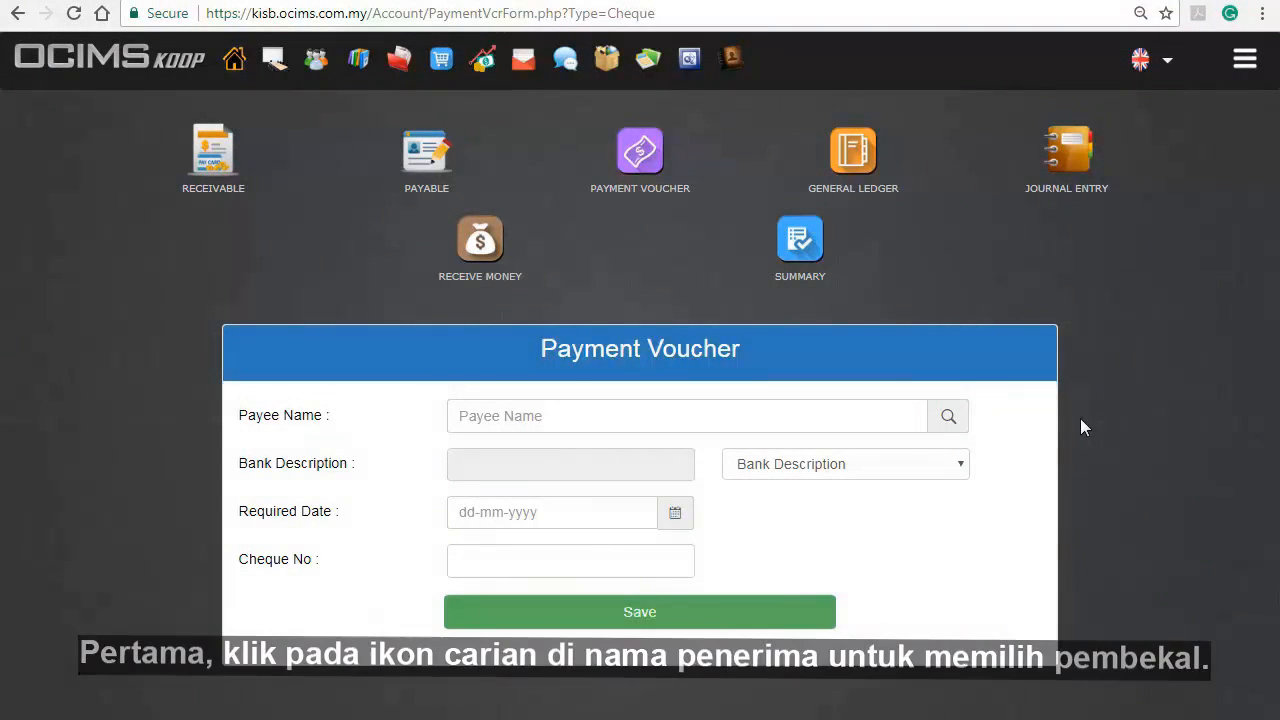
Fill in the voucher with payee ALPHAMY SDN BHD., bank Malayan Banking Berhad, required date 08-06-2018 and the cheque number, and save it
click(953, 414)
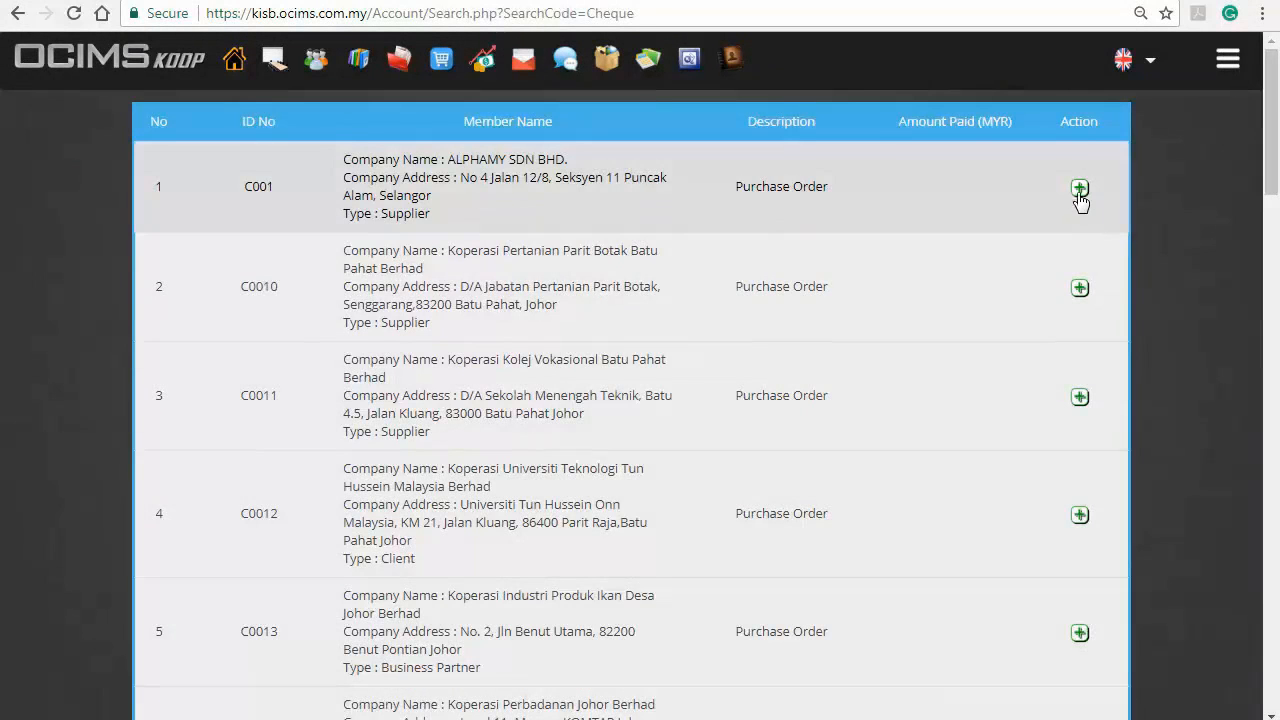
click(1079, 190)
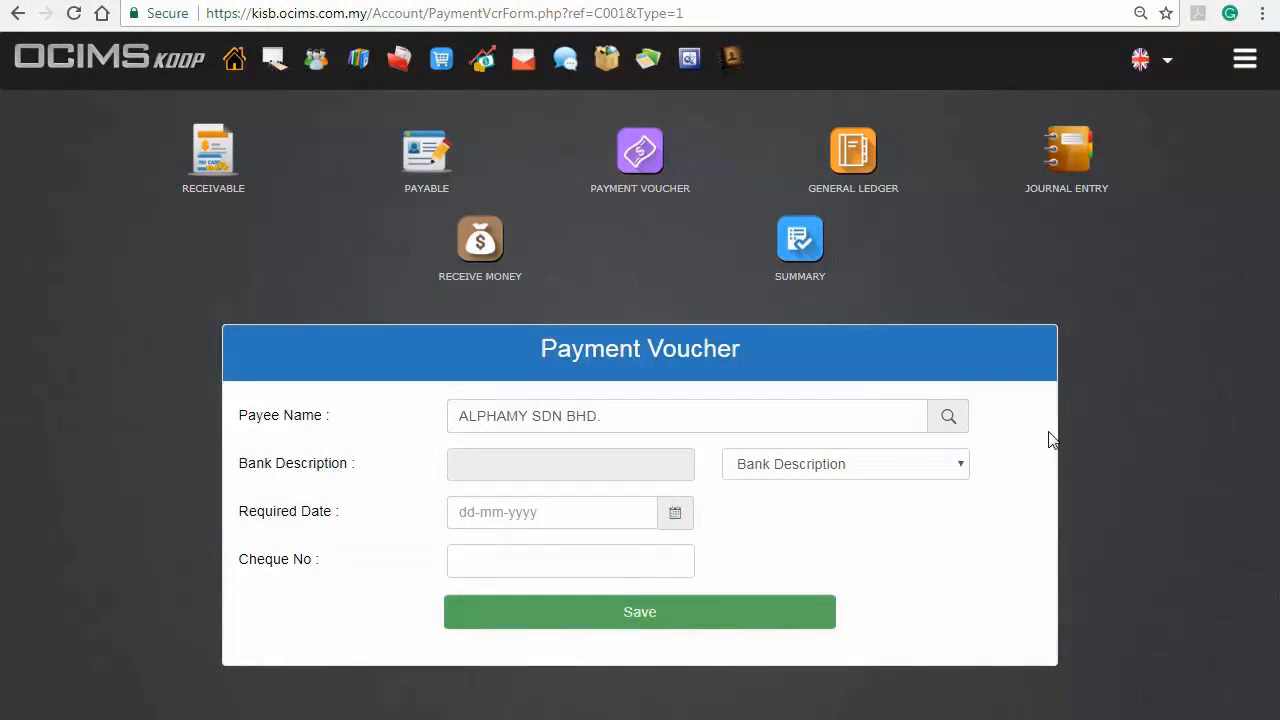
click(674, 515)
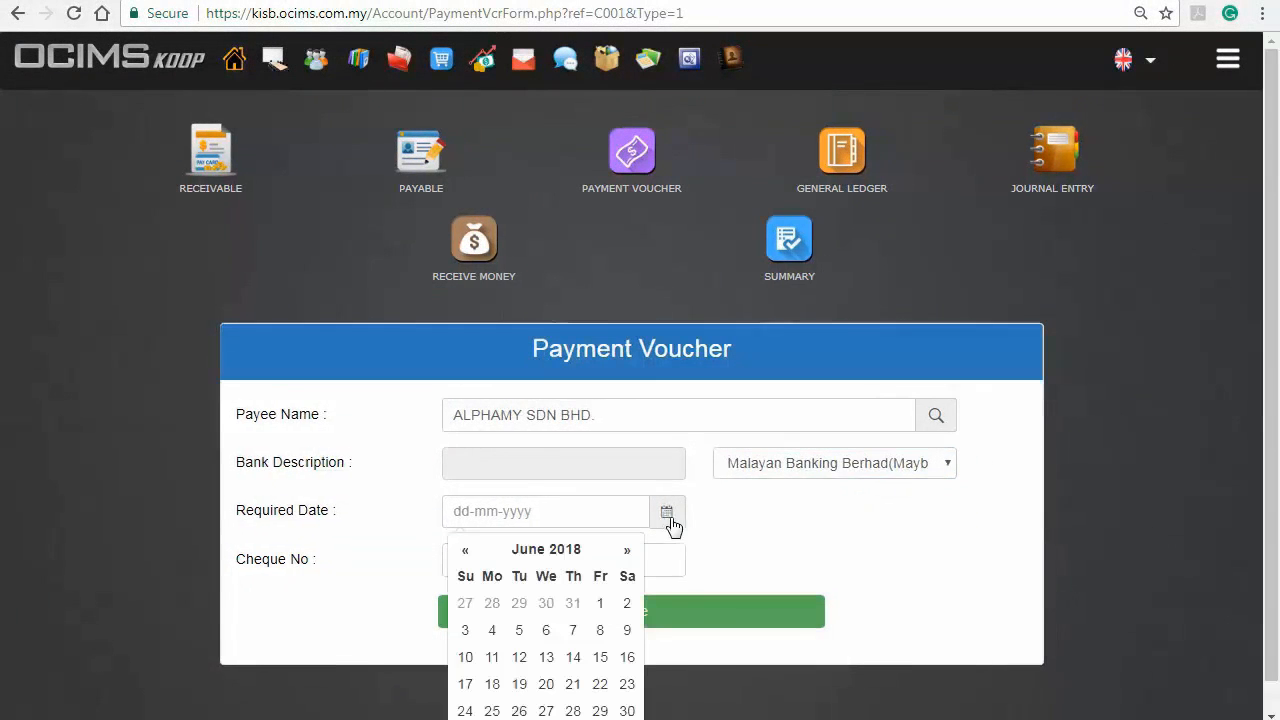
click(600, 630)
click(594, 560)
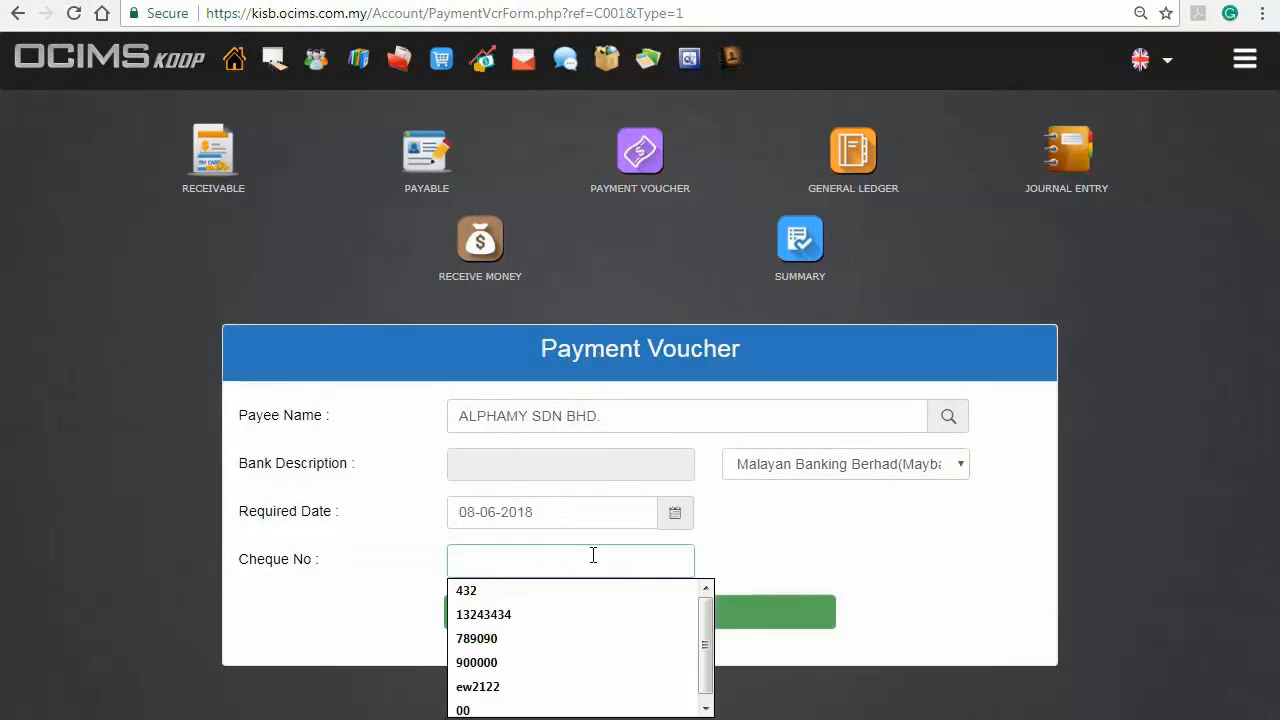
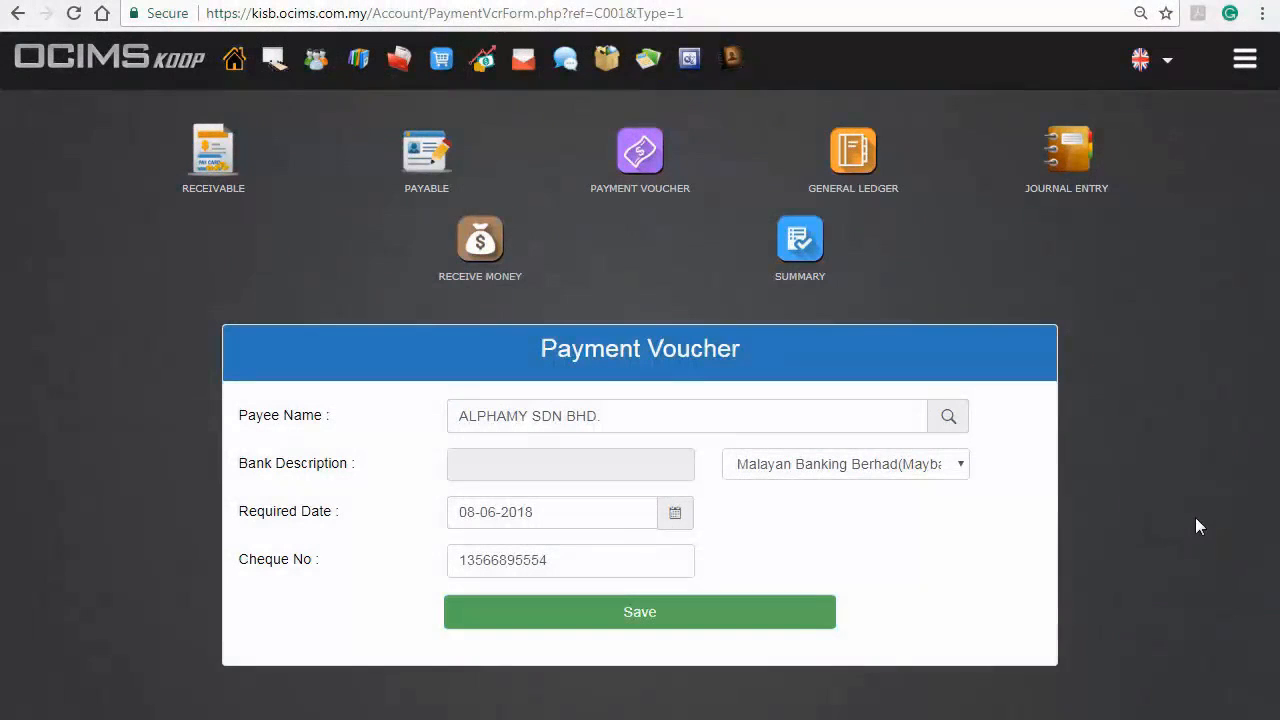
click(801, 610)
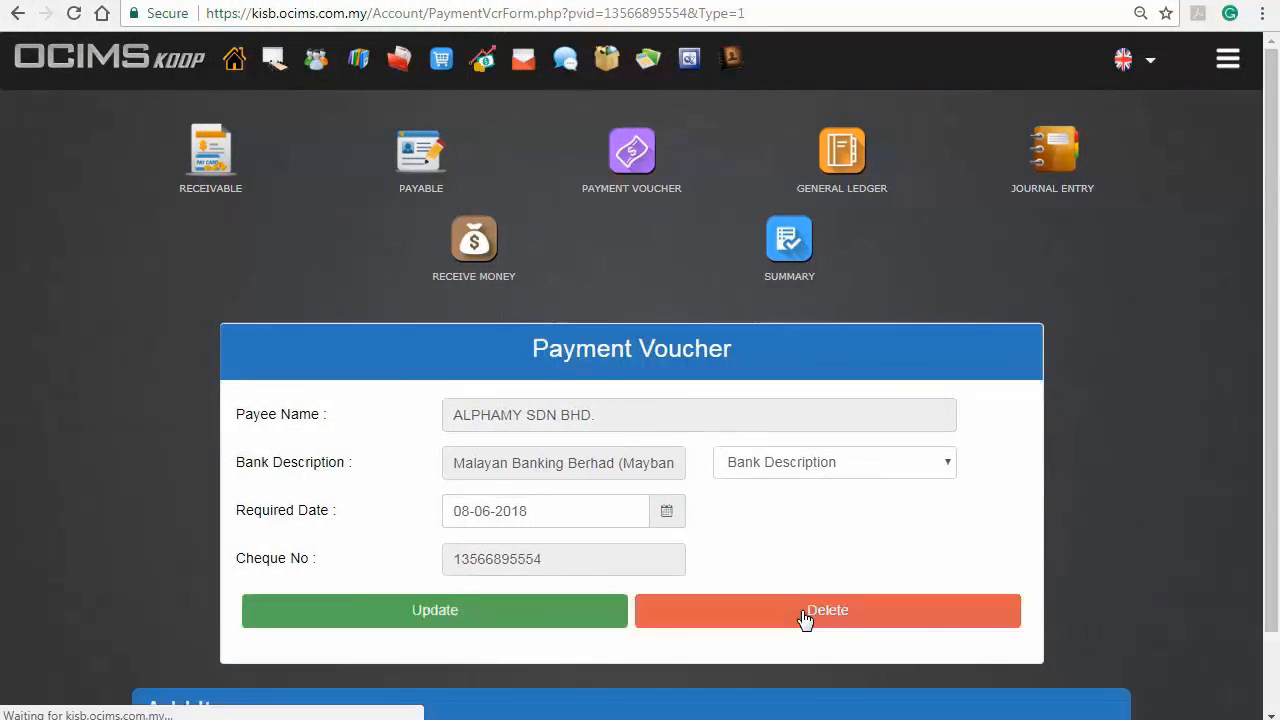
Select the purchase order dated 08-06-2018 as the payment voucher's item
scroll(803, 614, down, 1)
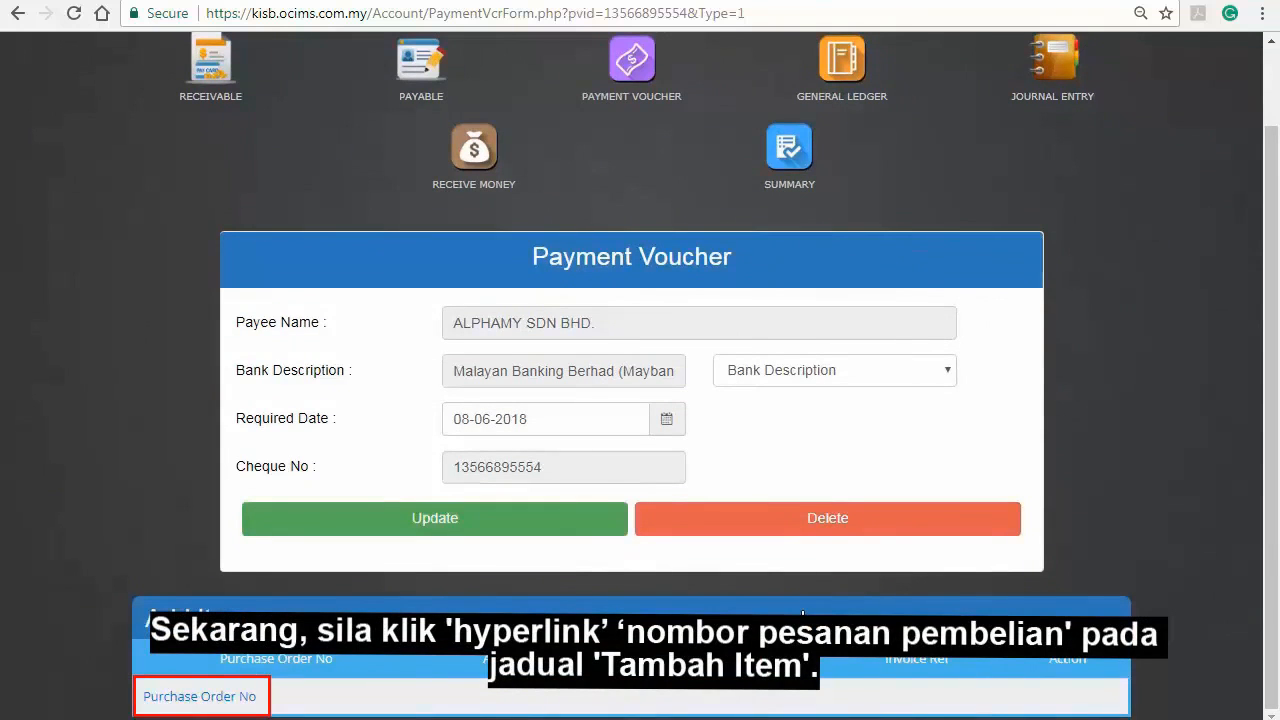
click(244, 697)
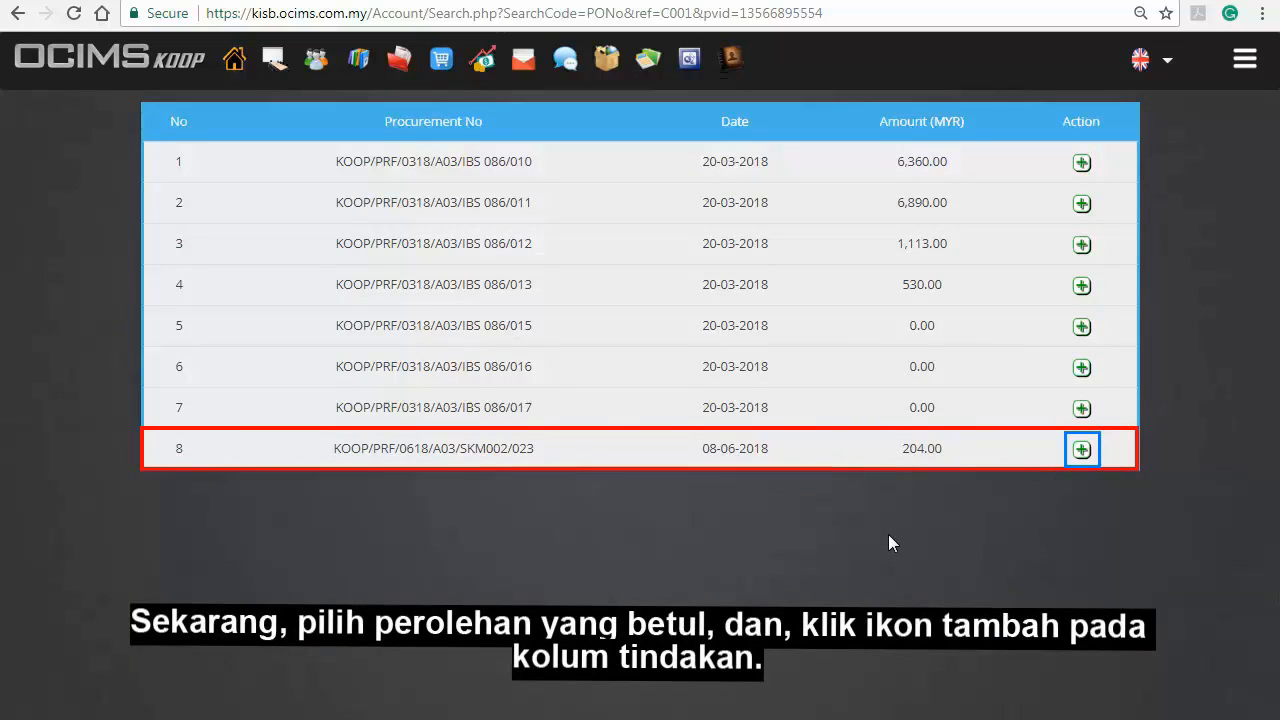
click(1081, 452)
Add the purchase order to the payment voucher with an amount paid of MYR 204 and the copied invoice reference
scroll(1077, 451, down, 2)
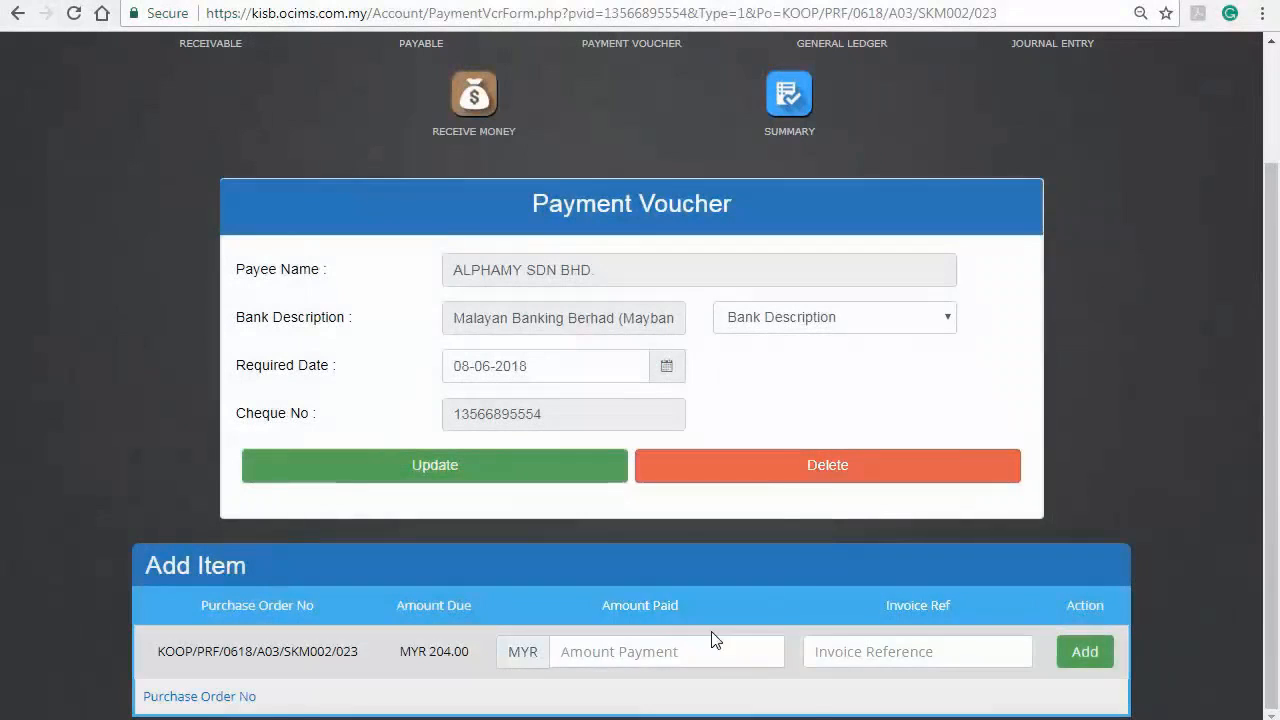
click(711, 651)
text(204)
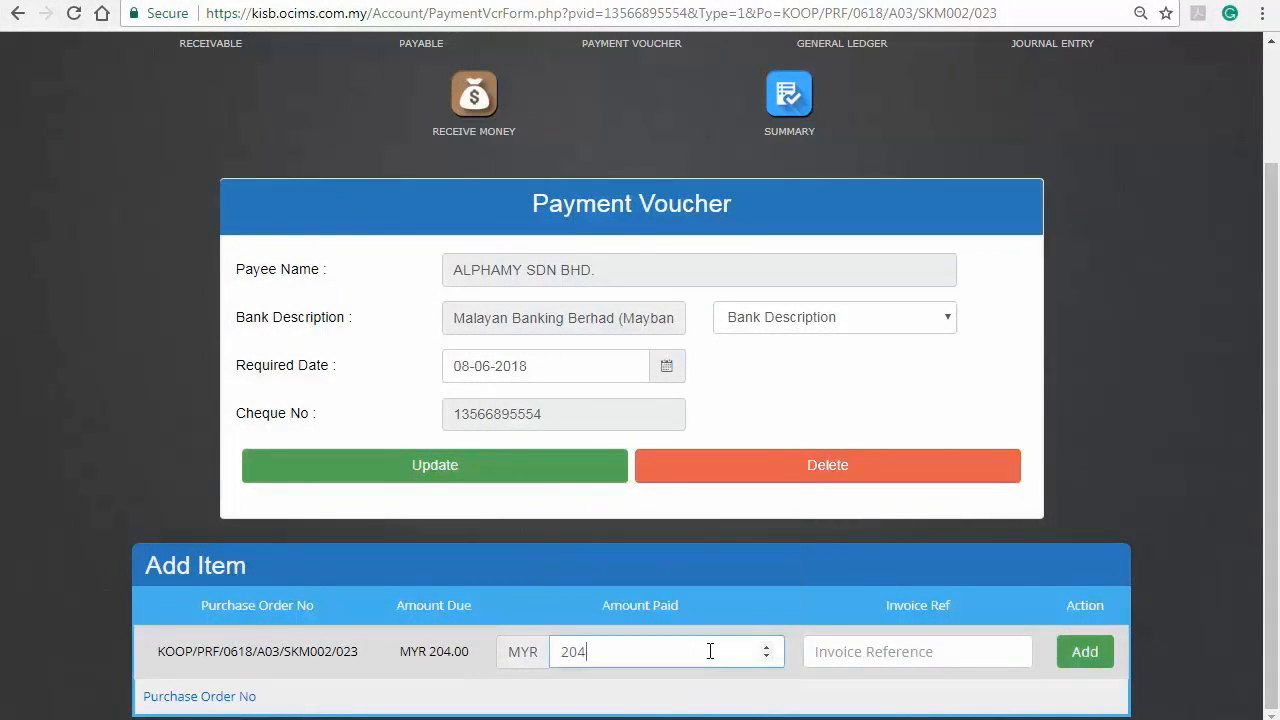
click(919, 664)
text(INV/0618/A03/001/019)
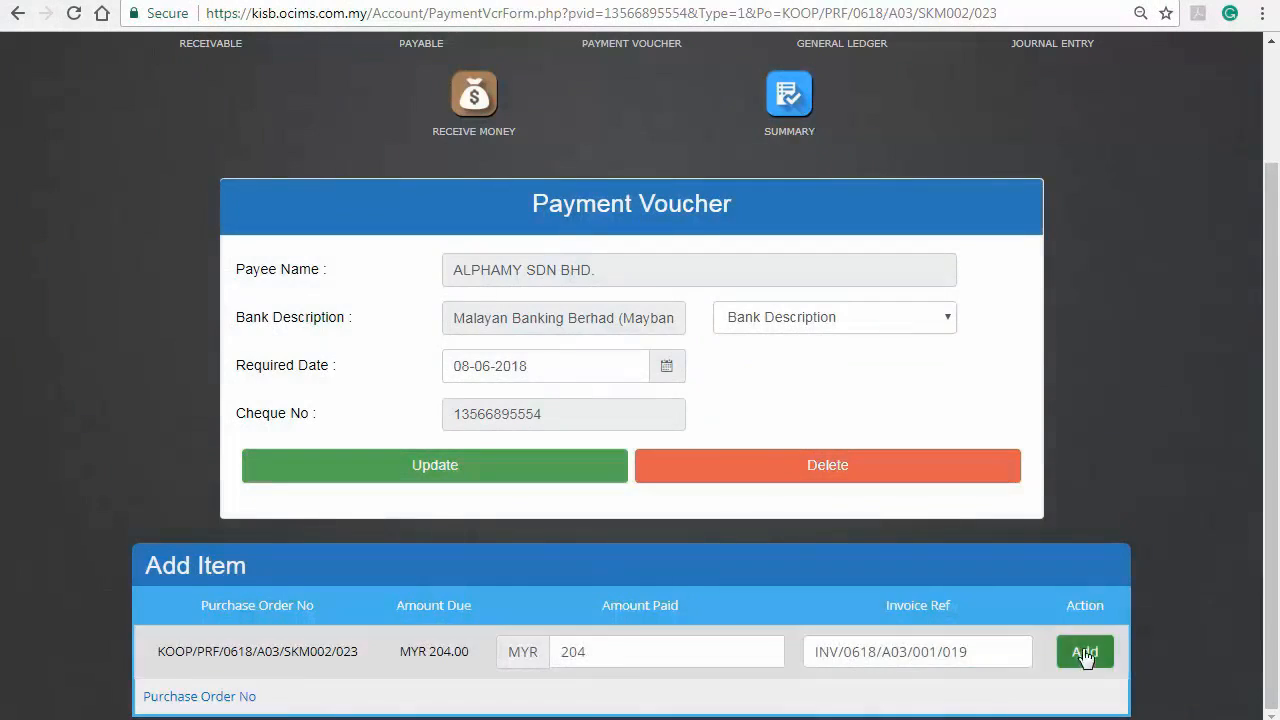
click(1080, 656)
Submit the payment voucher with its added purchase order item
scroll(1080, 664, down, 4)
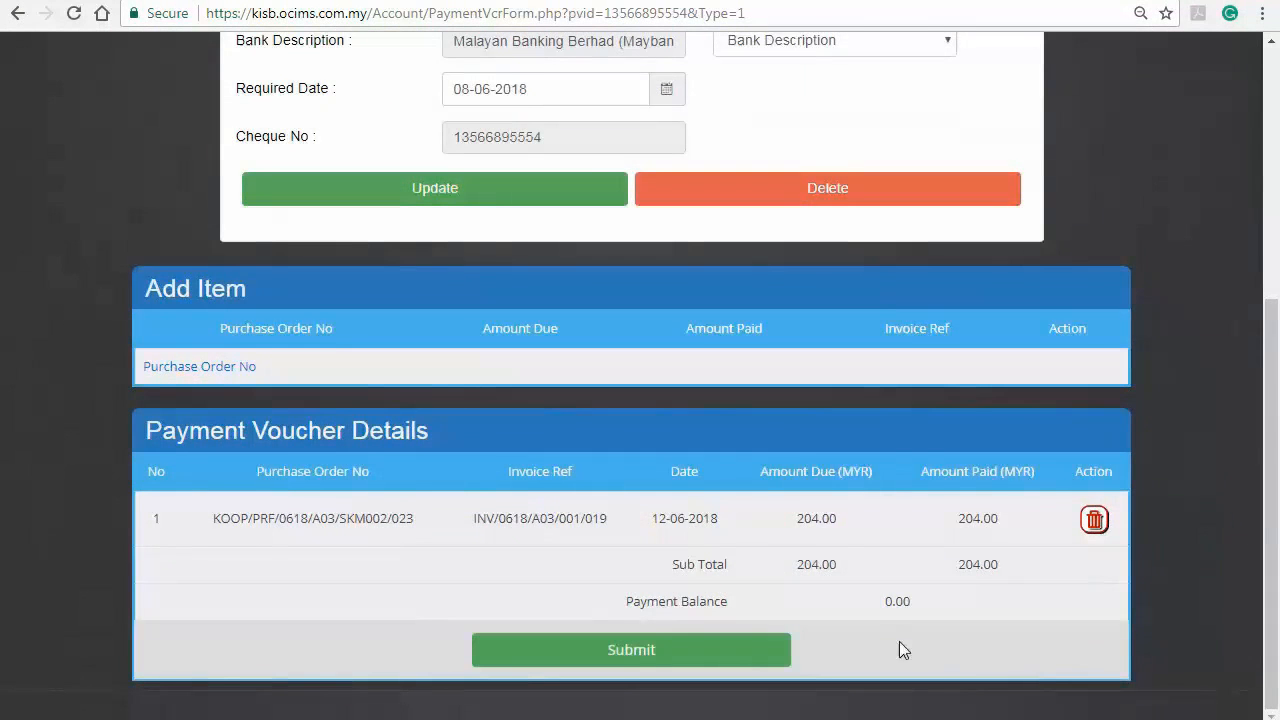
click(742, 652)
scroll(742, 652, down, 1)
scroll(1160, 700, down, 1)
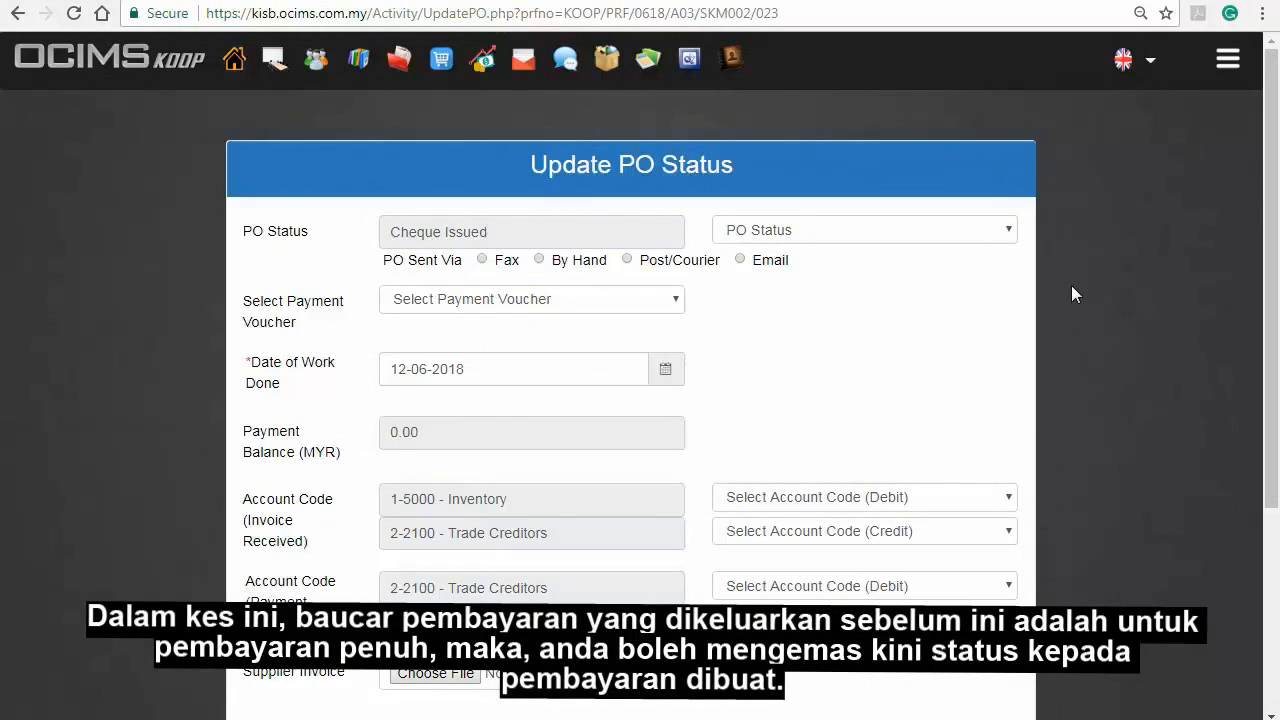
Update the PO status to Payment Made, choosing the payment voucher by its cheque number and 12-06-2018 as date of work done
click(1011, 232)
click(958, 379)
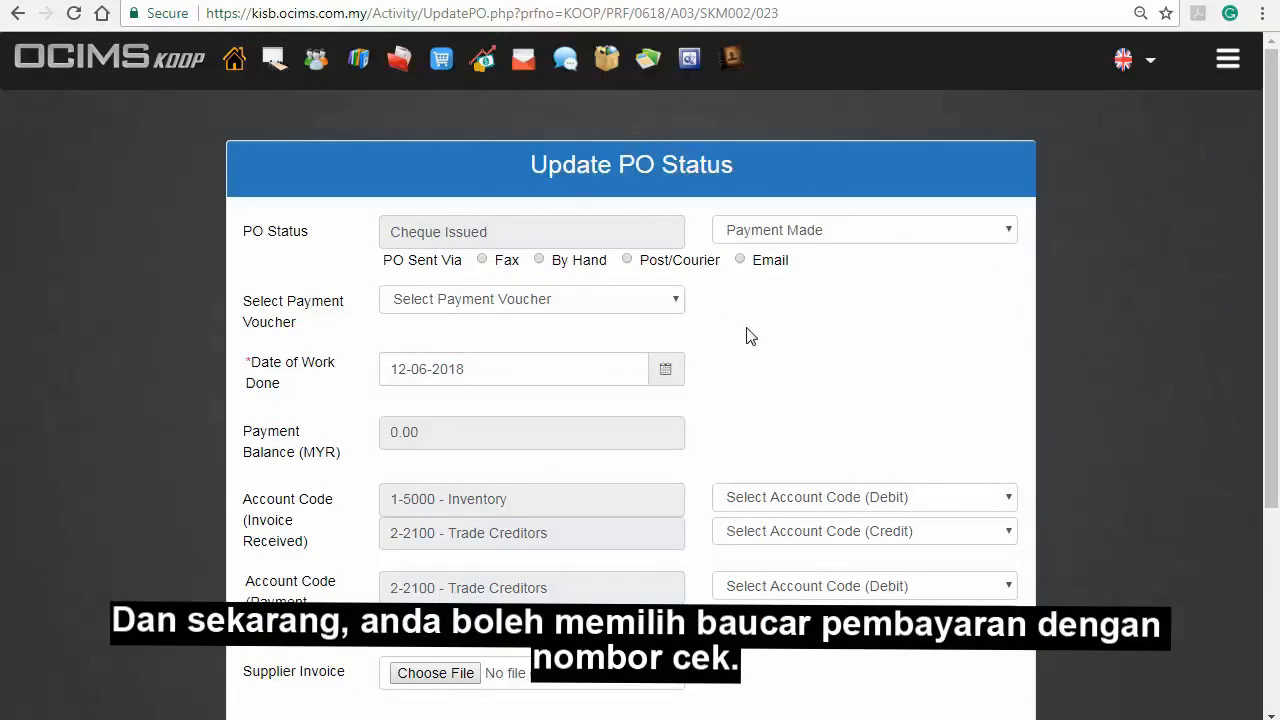
click(660, 300)
click(634, 342)
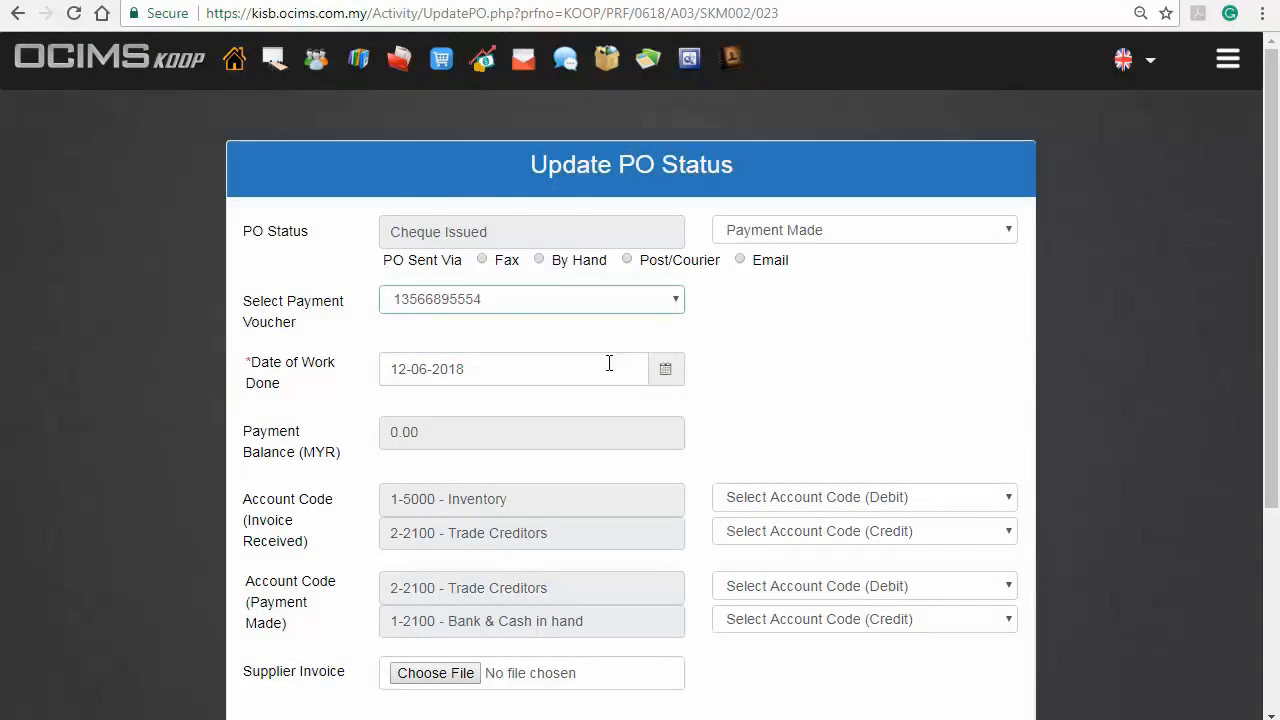
click(666, 372)
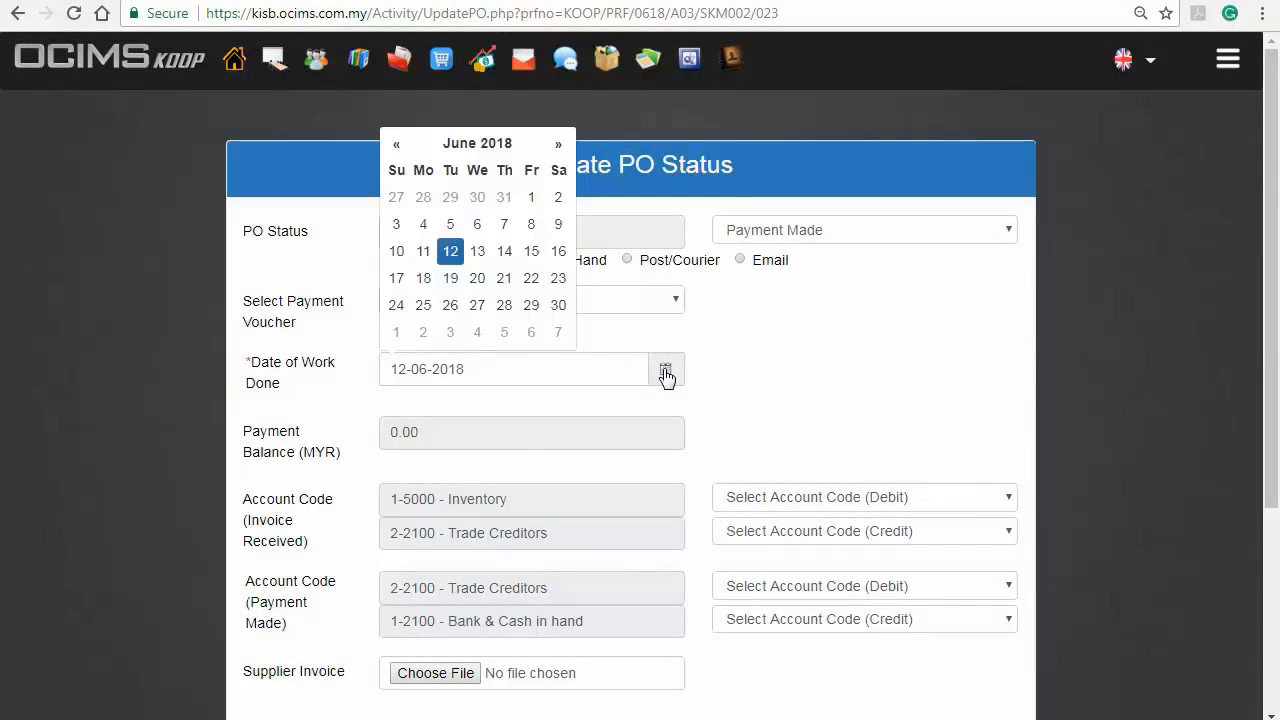
click(450, 251)
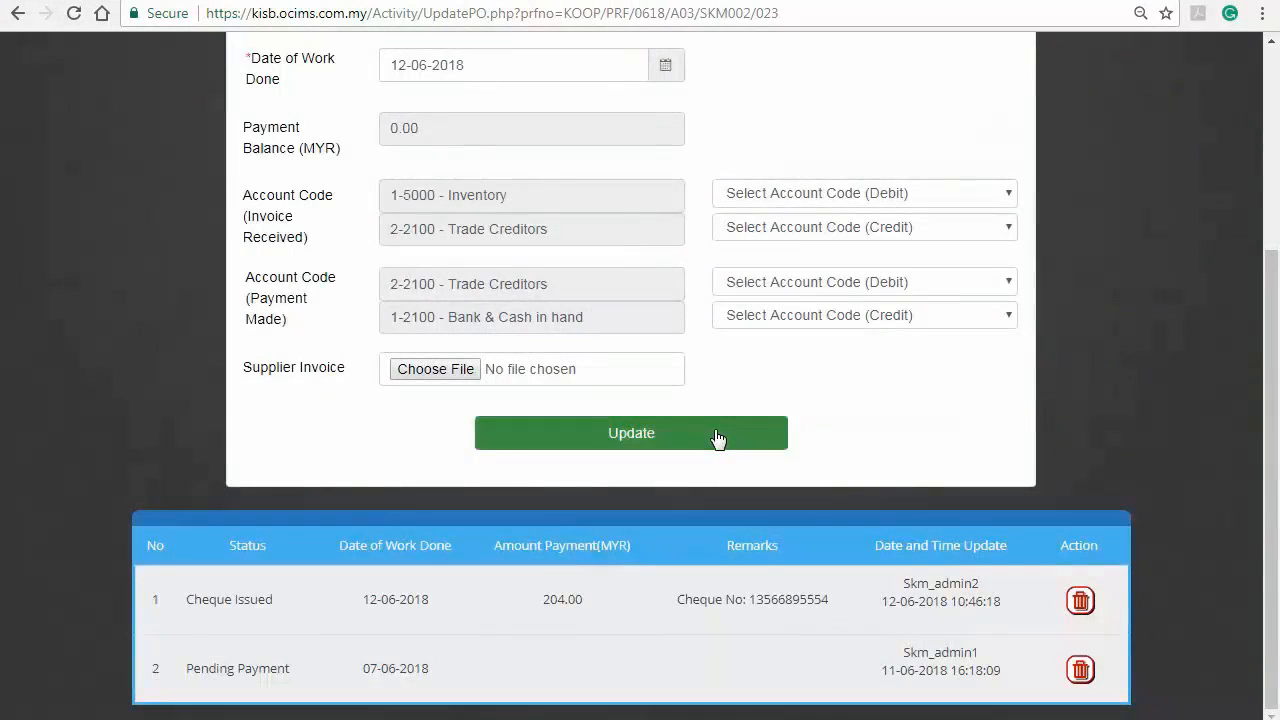
click(714, 436)
scroll(716, 438, down, 4)
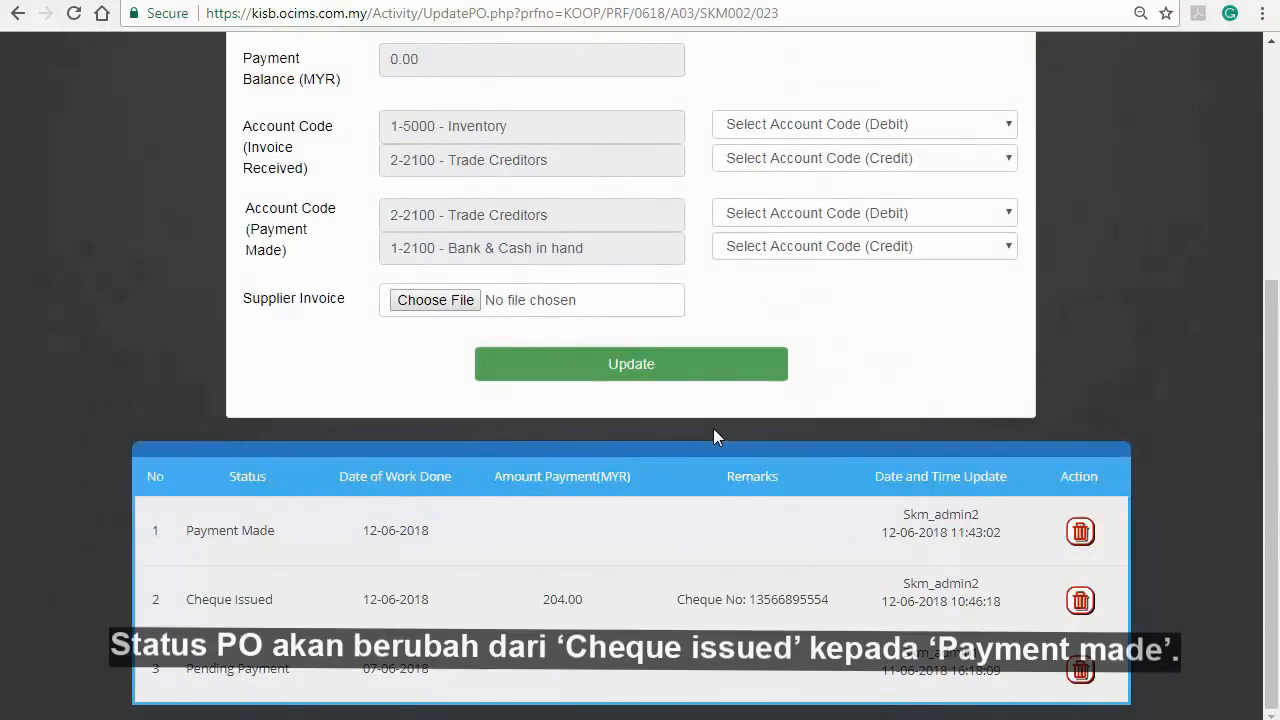